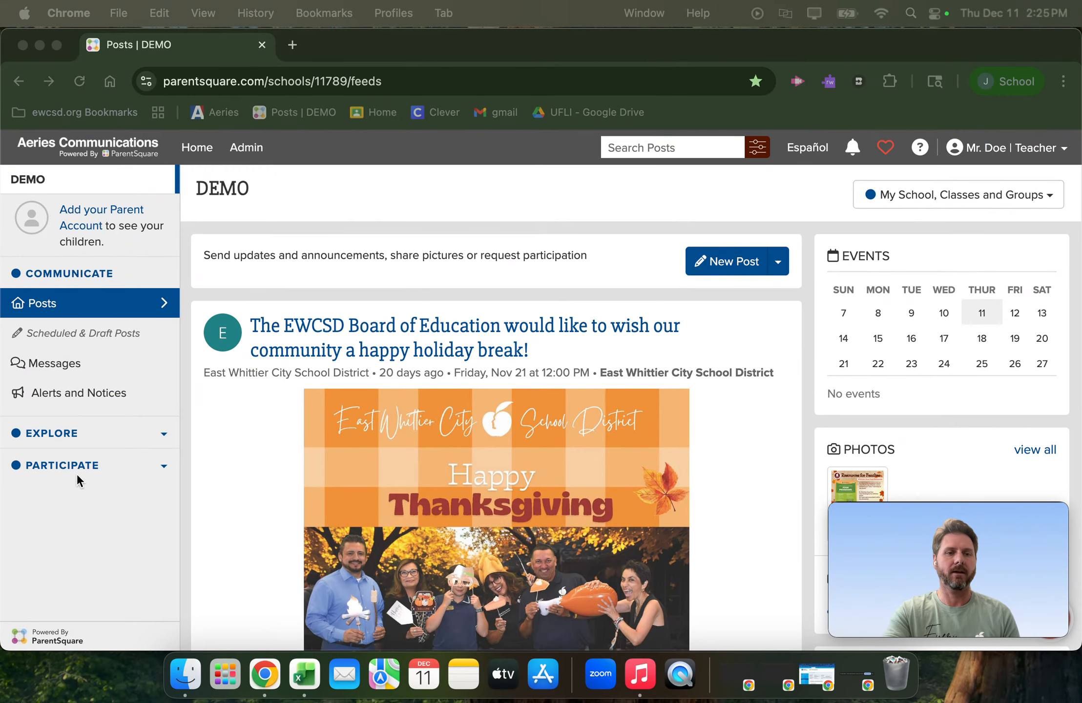
- Start creating a new private group from the school's Groups page
scroll(77, 481, down, 1)
click(89, 466)
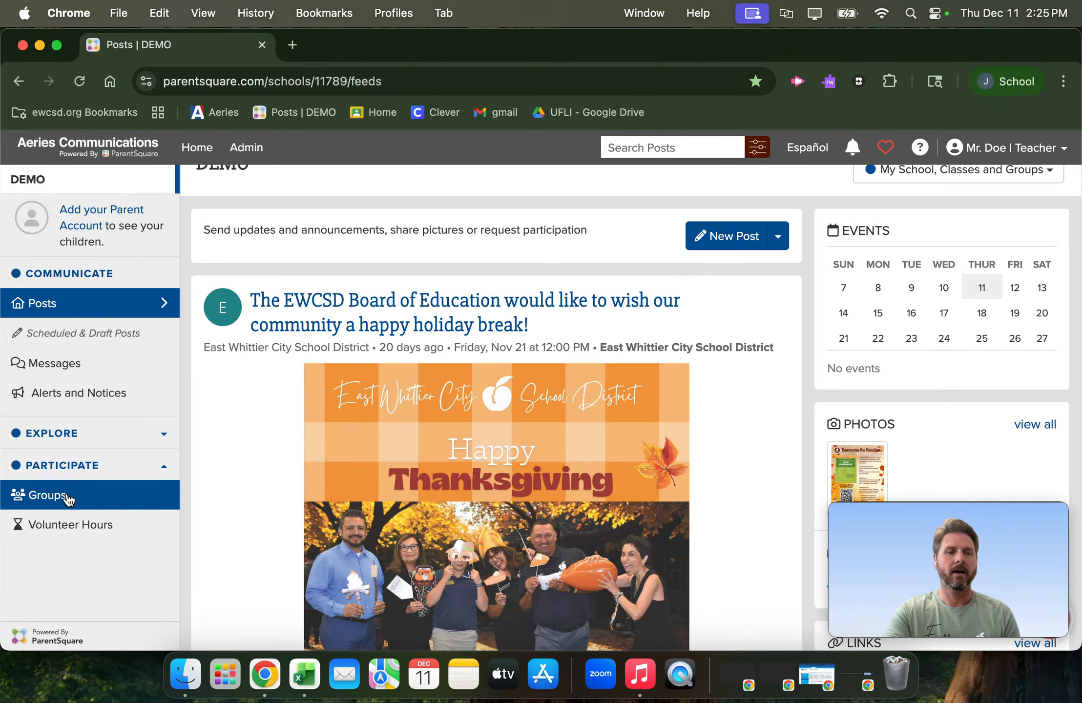
click(81, 500)
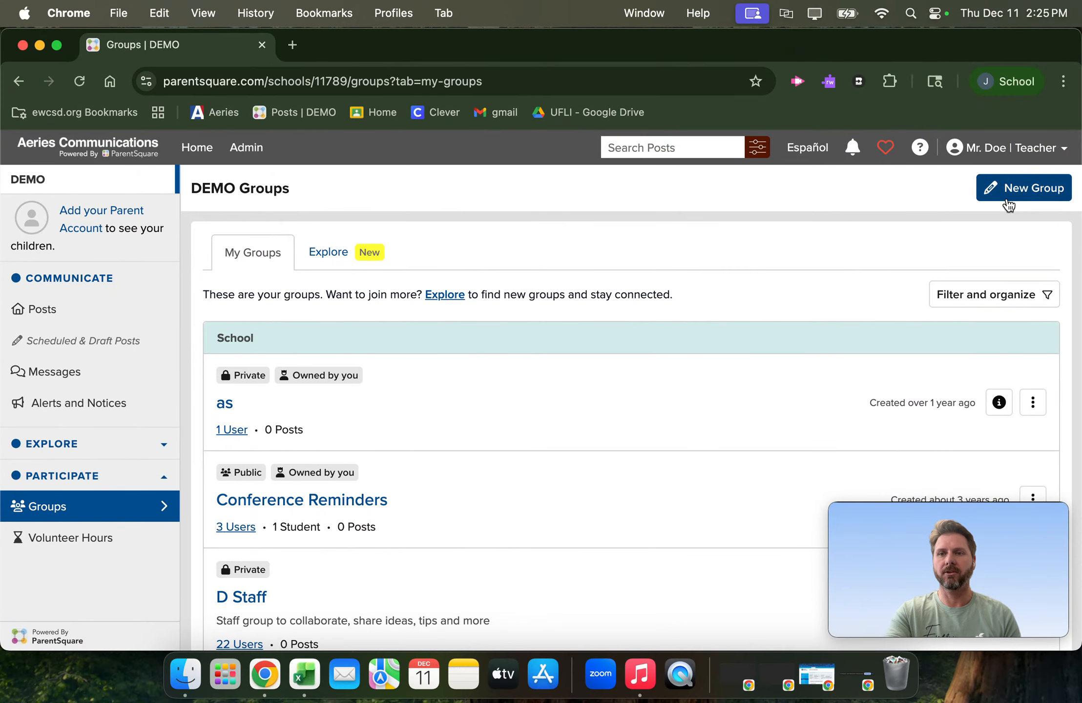
click(1025, 191)
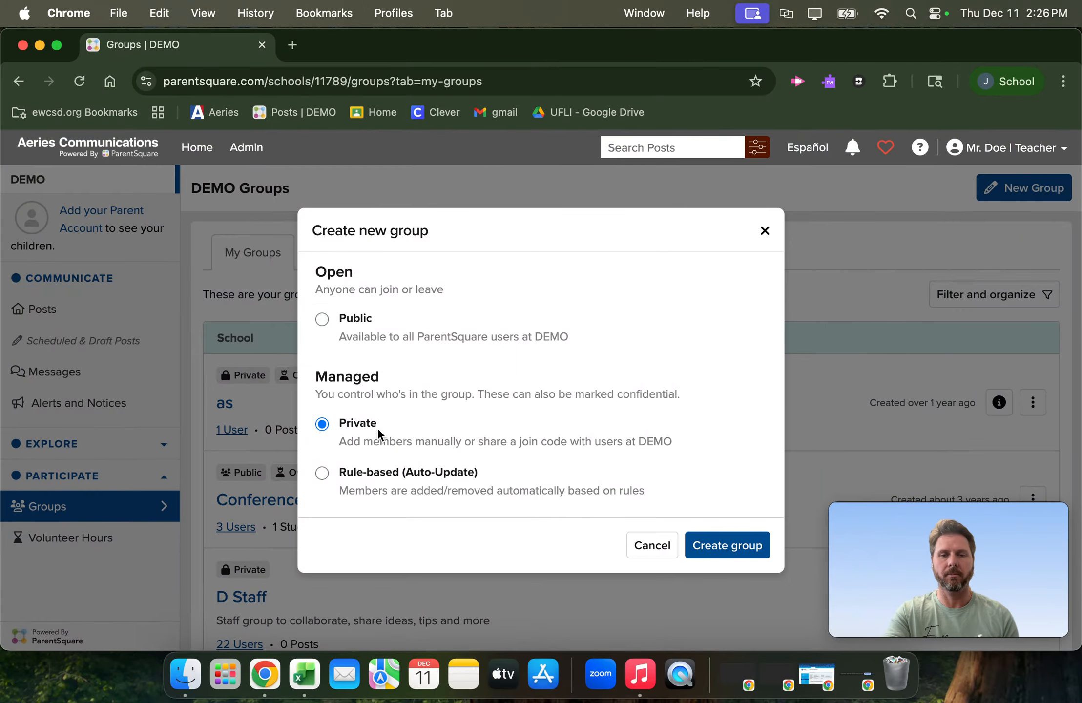
click(730, 551)
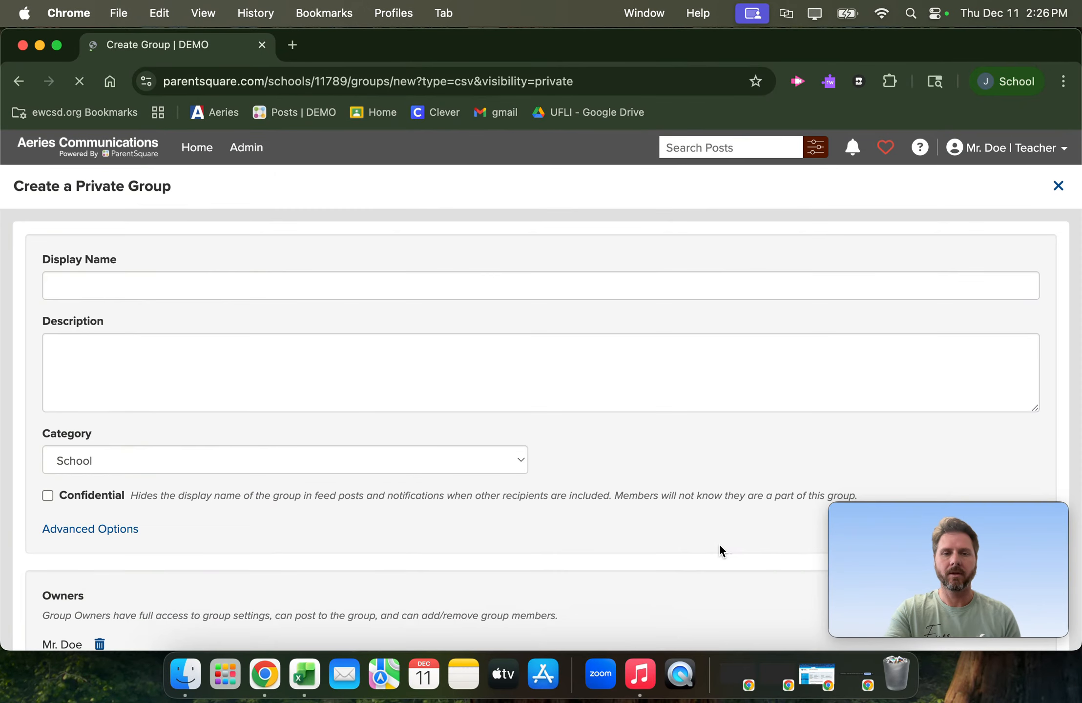
- Name the group After School Tutoring, keep the School category, and save it to continue to adding people
click(225, 286)
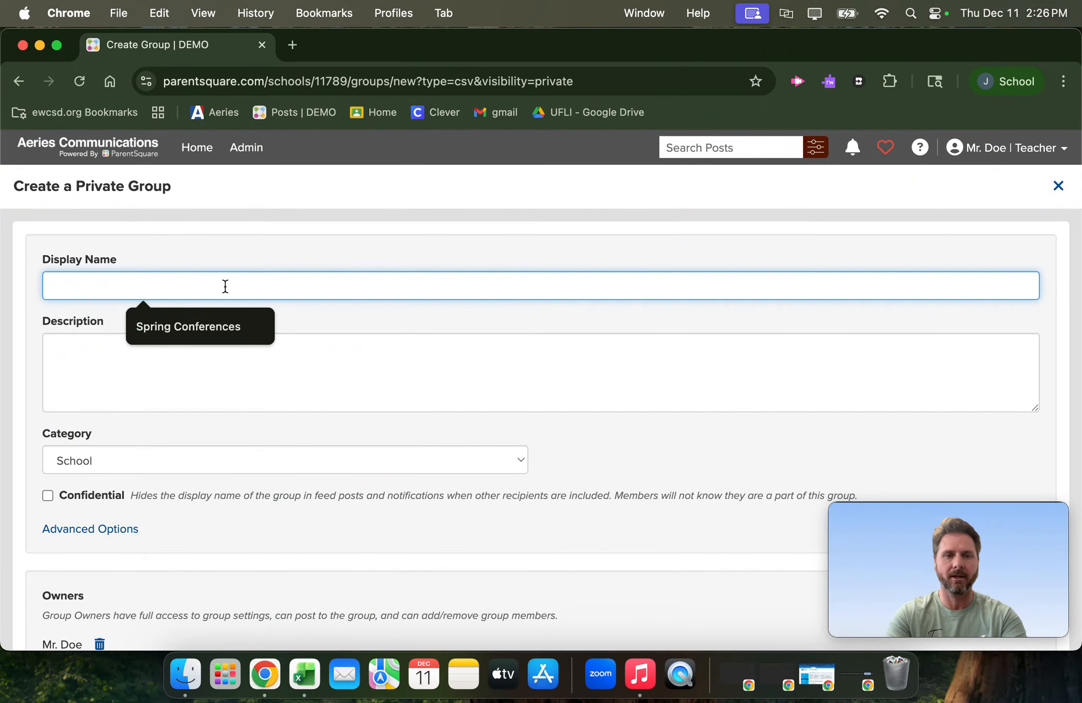
text(Af)
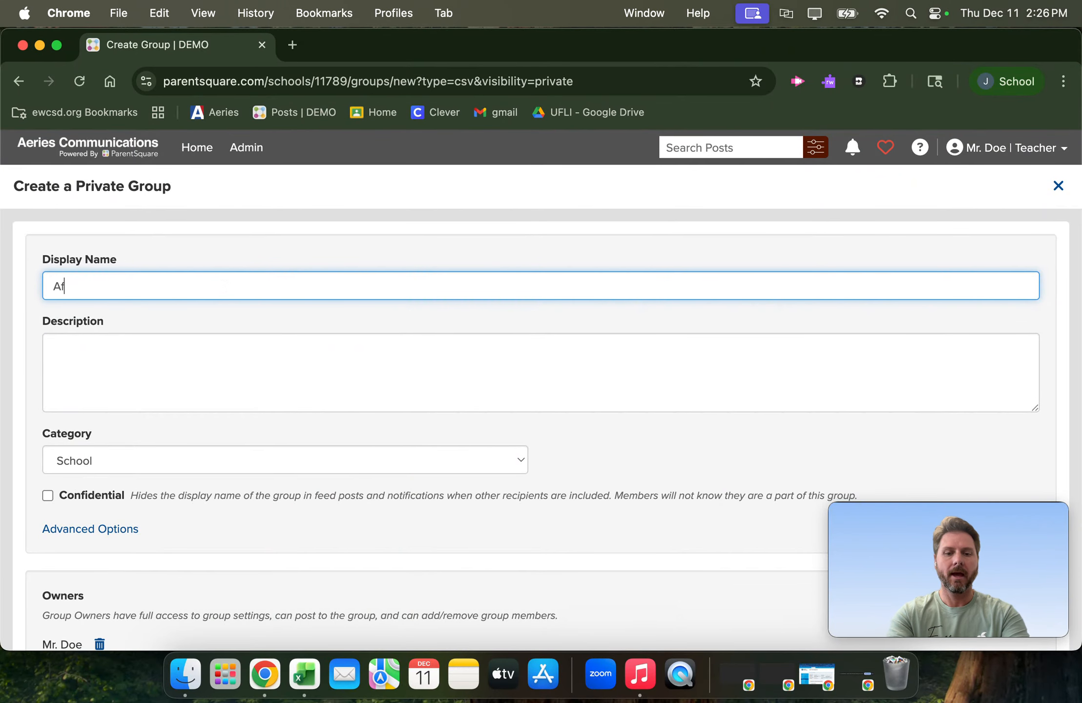
text(ter School Tutpo)
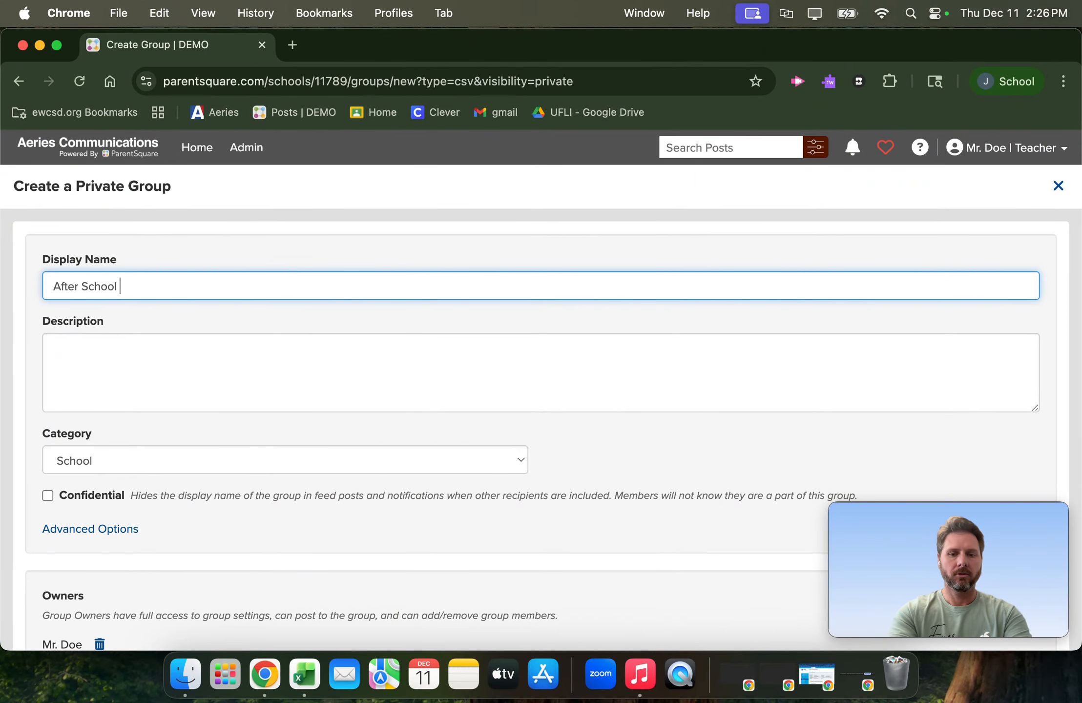
key(BackSpace)
key(BackSpace)
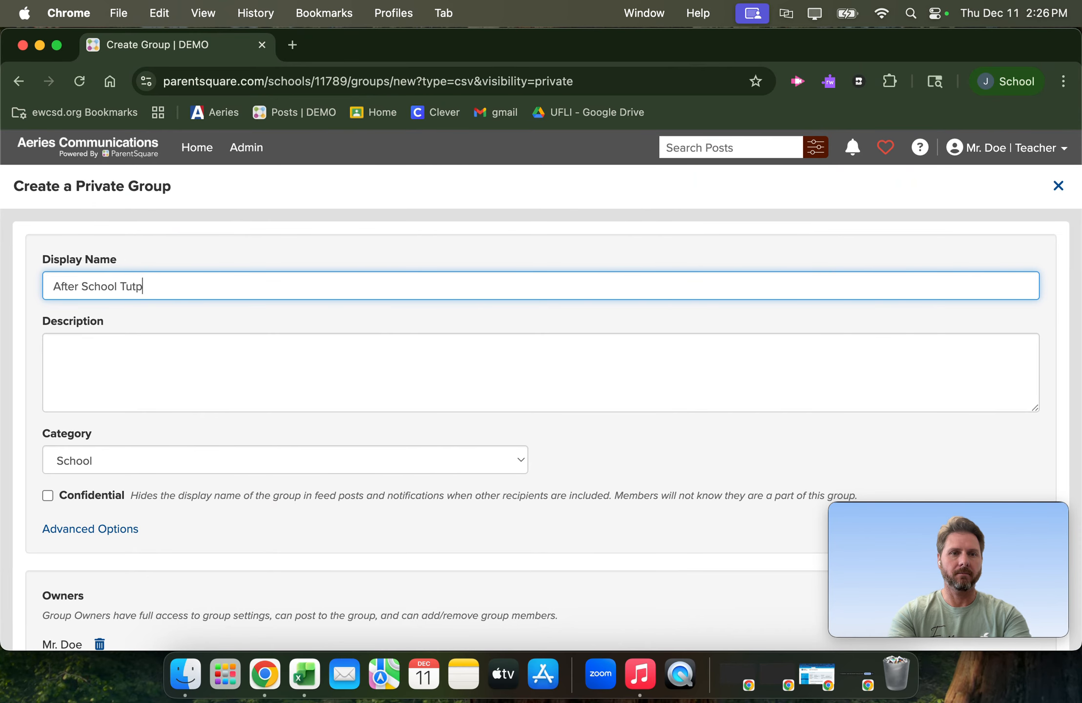
text(oring)
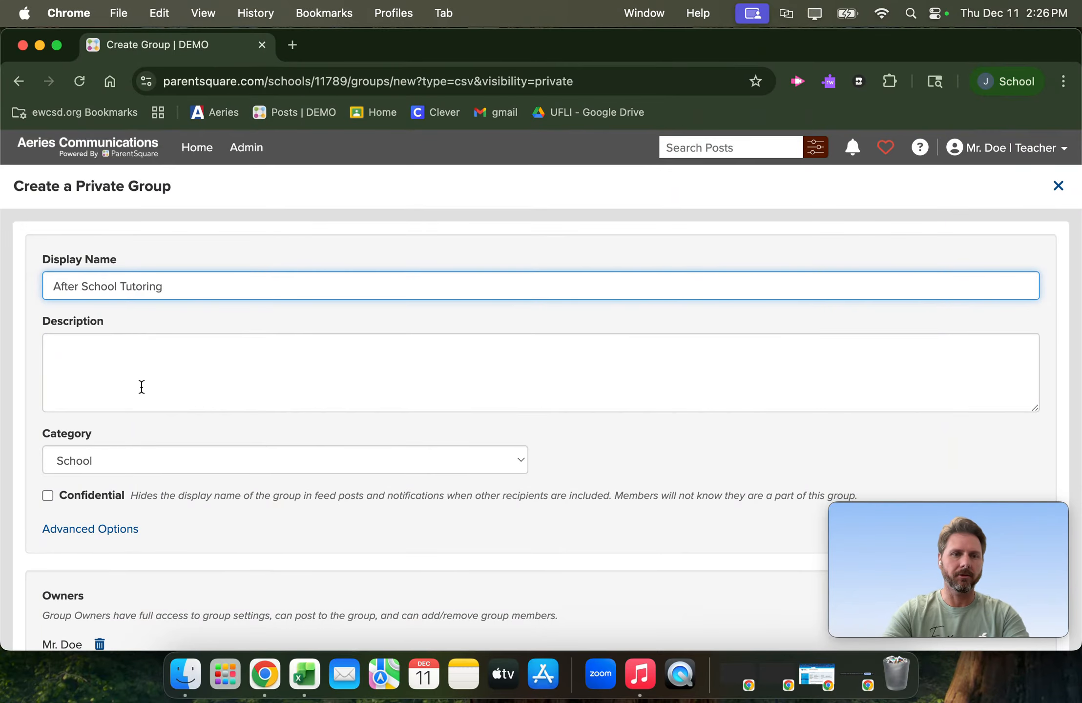
scroll(113, 357, down, 1)
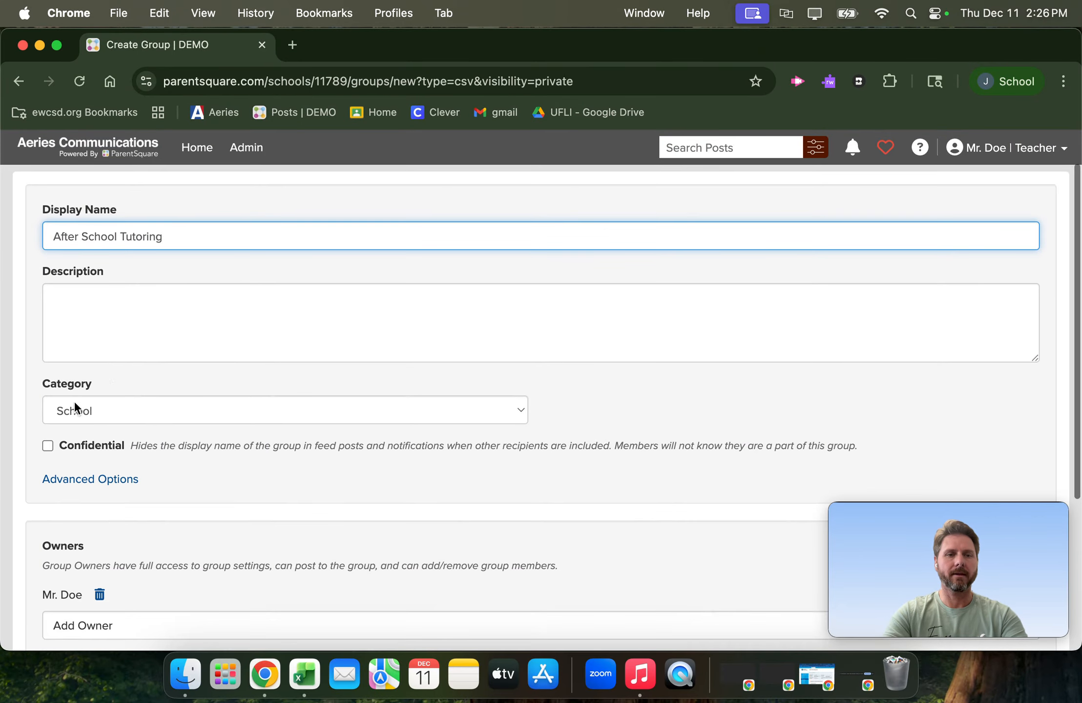
scroll(74, 408, down, 4)
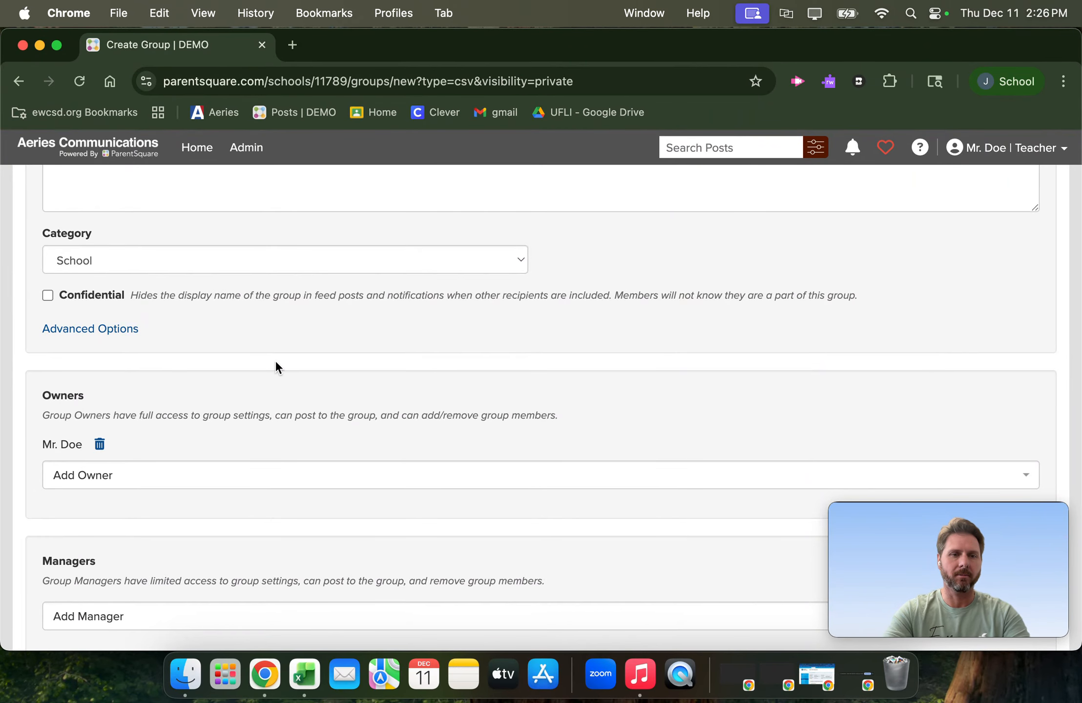
scroll(275, 363, down, 3)
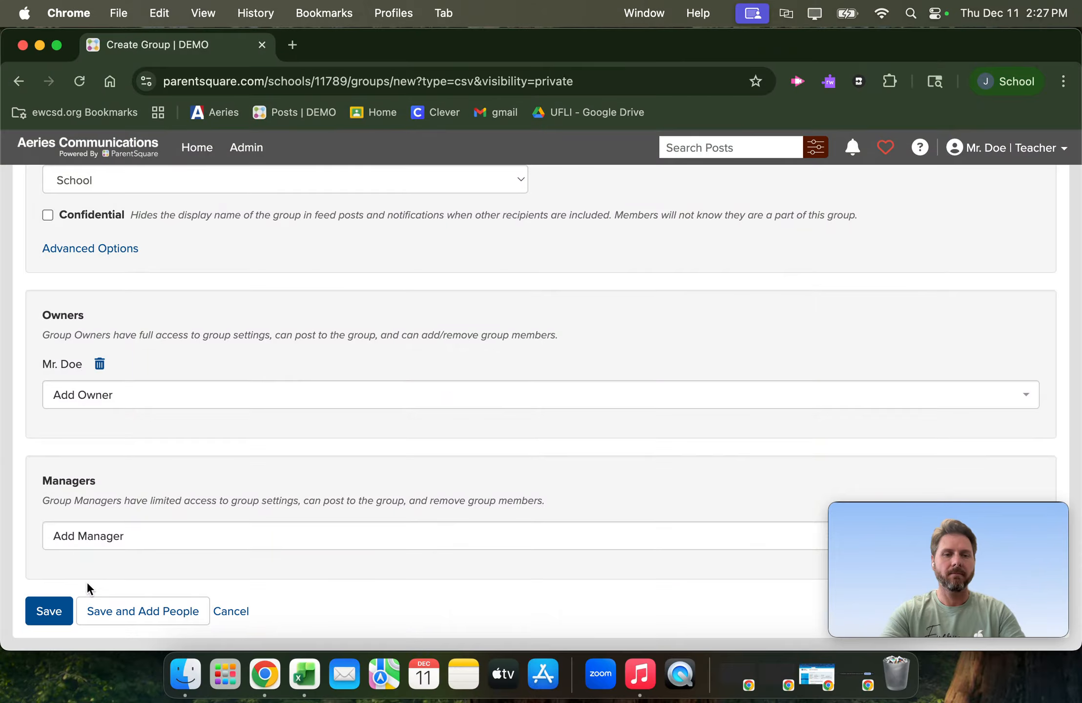
click(136, 612)
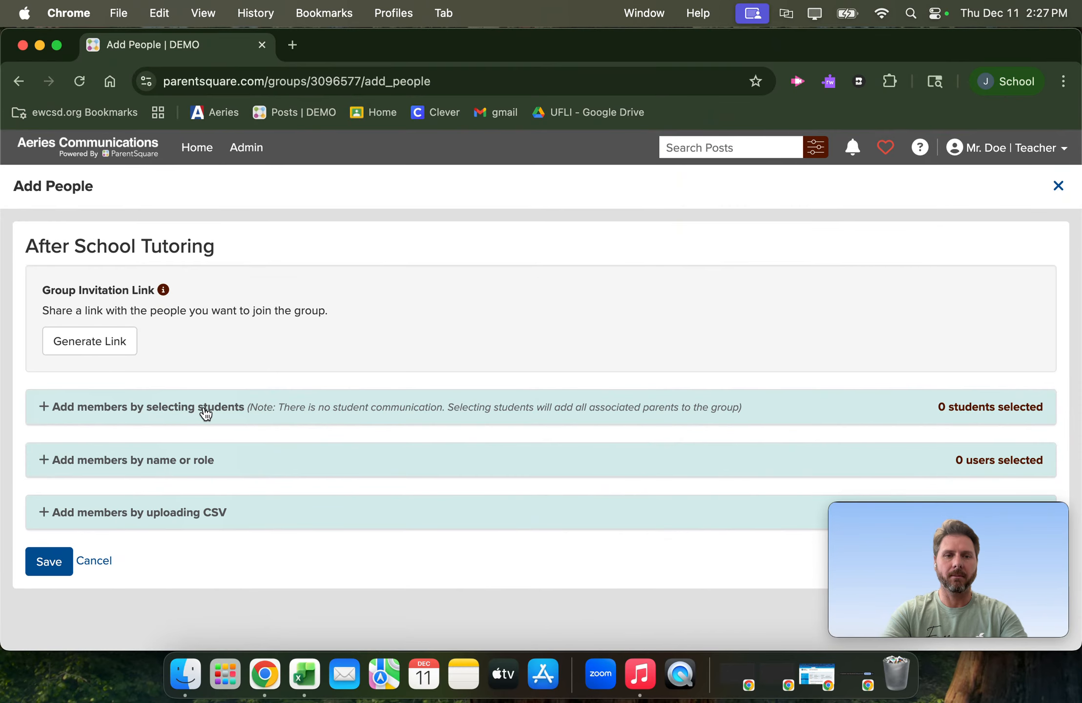
- Open the option for adding members by selecting students and review the student list by grade, name and parents
click(88, 407)
scroll(314, 424, down, 1)
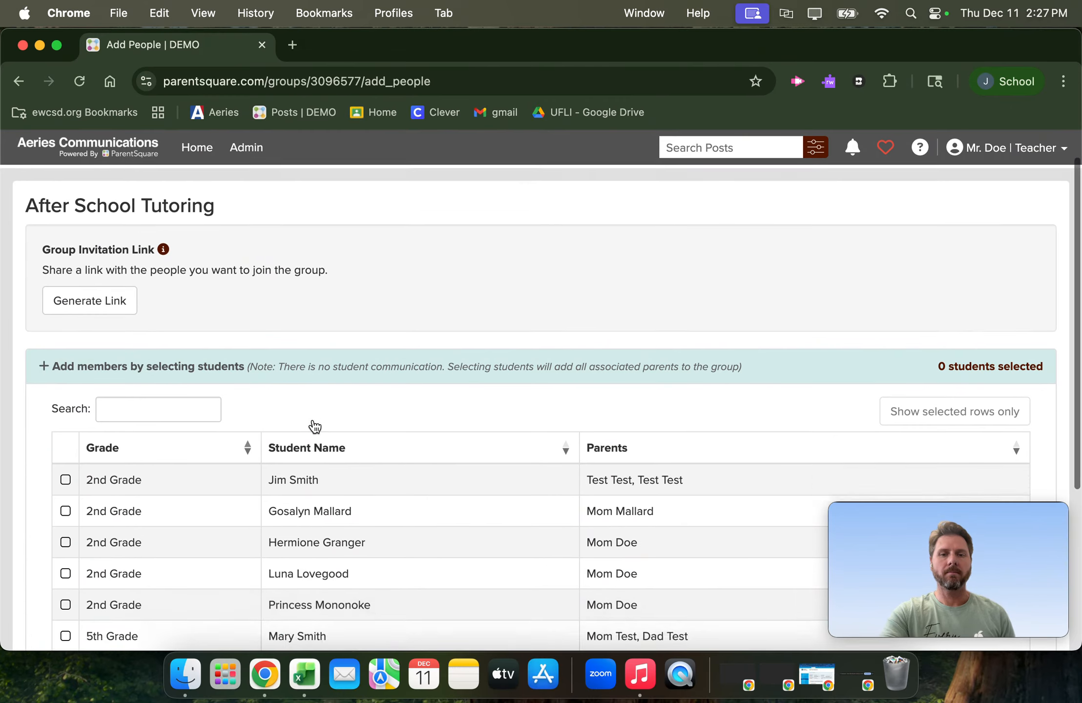
scroll(313, 426, down, 2)
scroll(311, 417, down, 3)
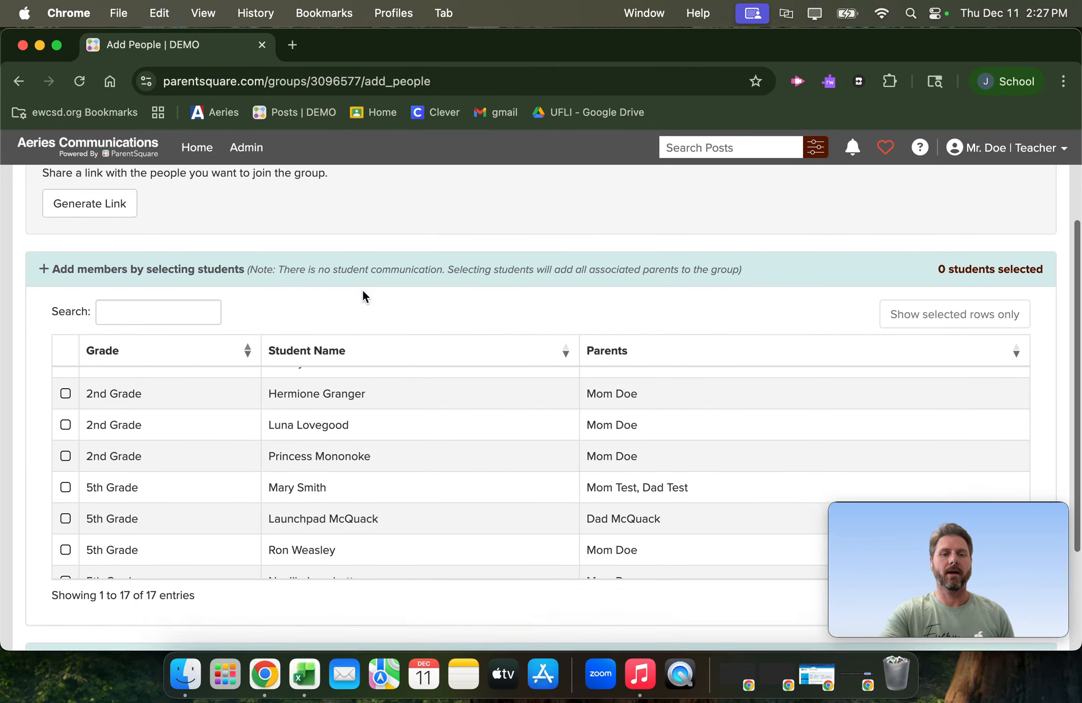
scroll(362, 289, down, 1)
scroll(365, 410, down, 3)
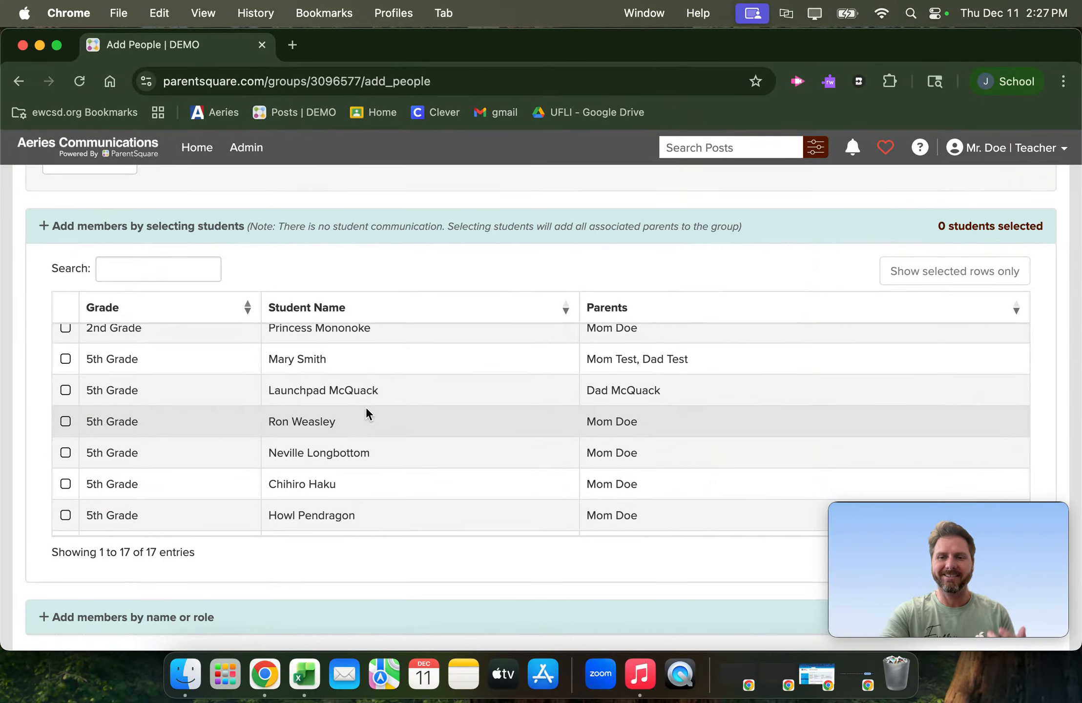
scroll(366, 407, down, 5)
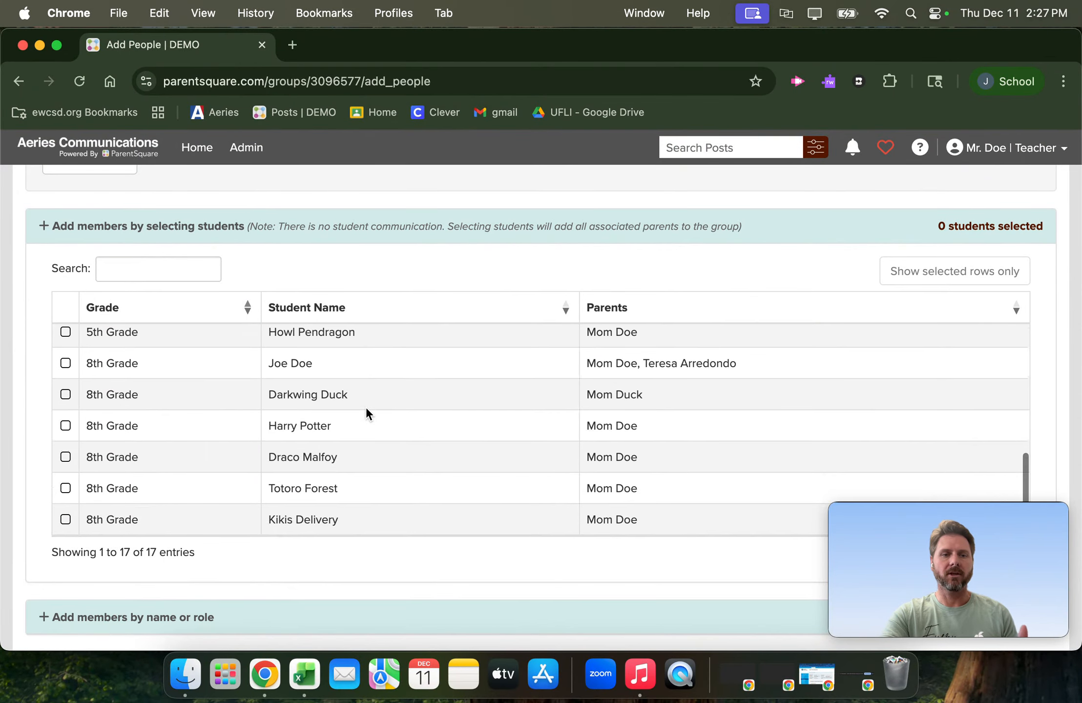
scroll(366, 406, up, 10)
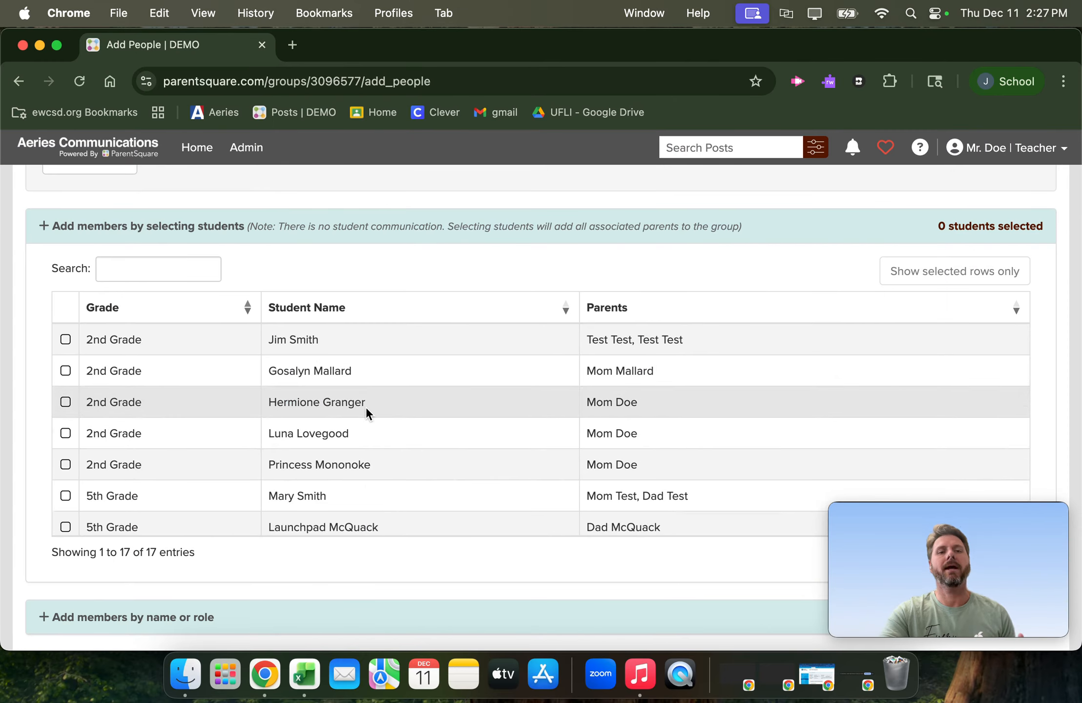
scroll(366, 408, down, 6)
scroll(366, 406, up, 6)
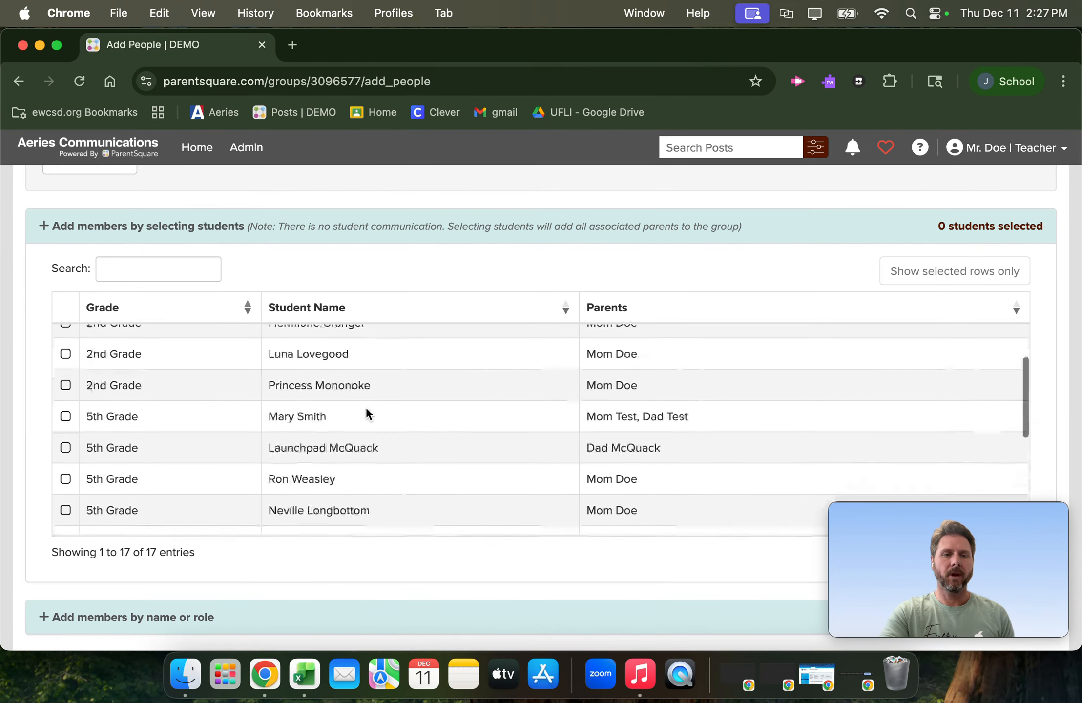
scroll(382, 263, down, 1)
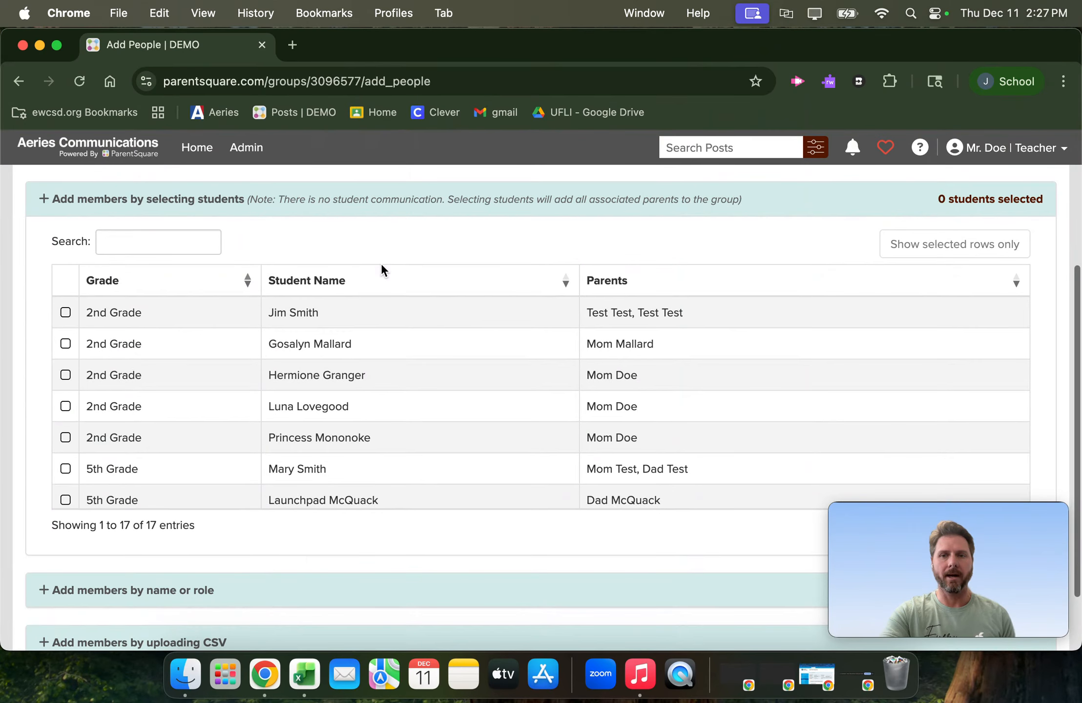
- Search the student list for the 8th grade student by first name, select that student, and save the group's members
click(155, 241)
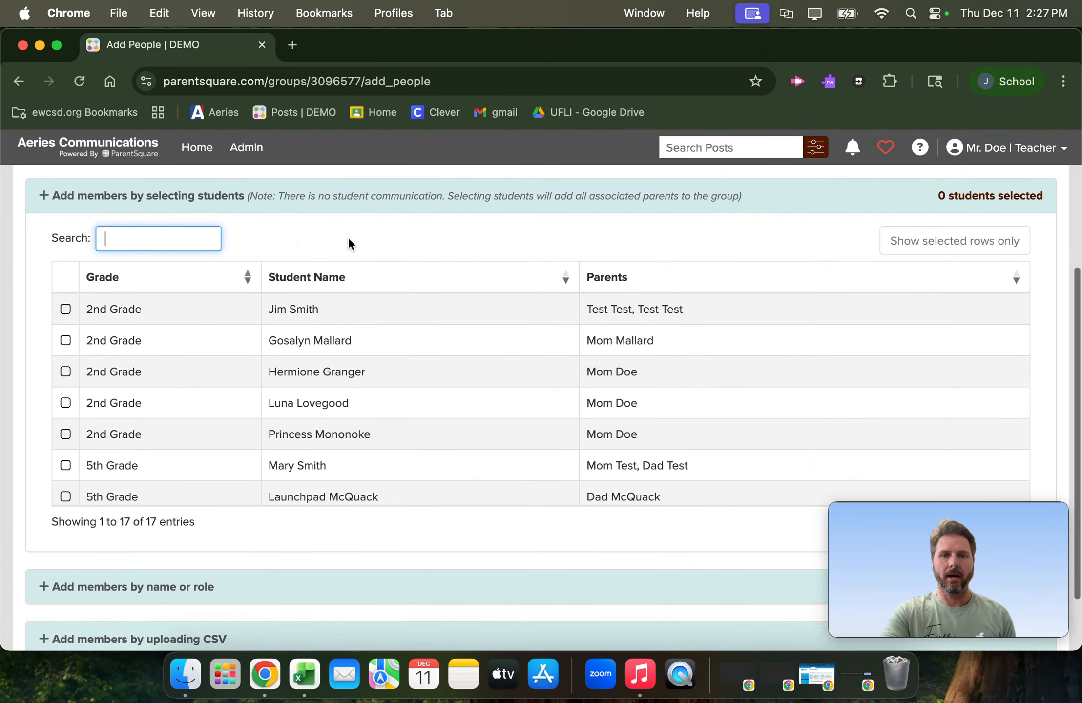
scroll(348, 239, down, 1)
scroll(372, 365, down, 2)
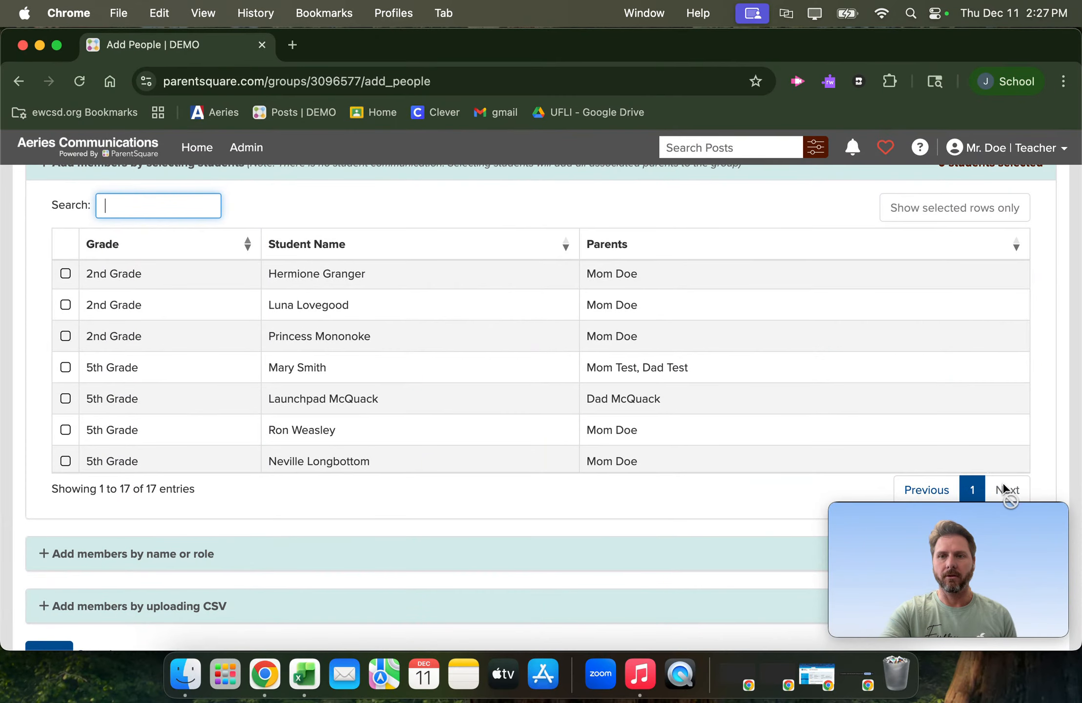
scroll(388, 325, down, 3)
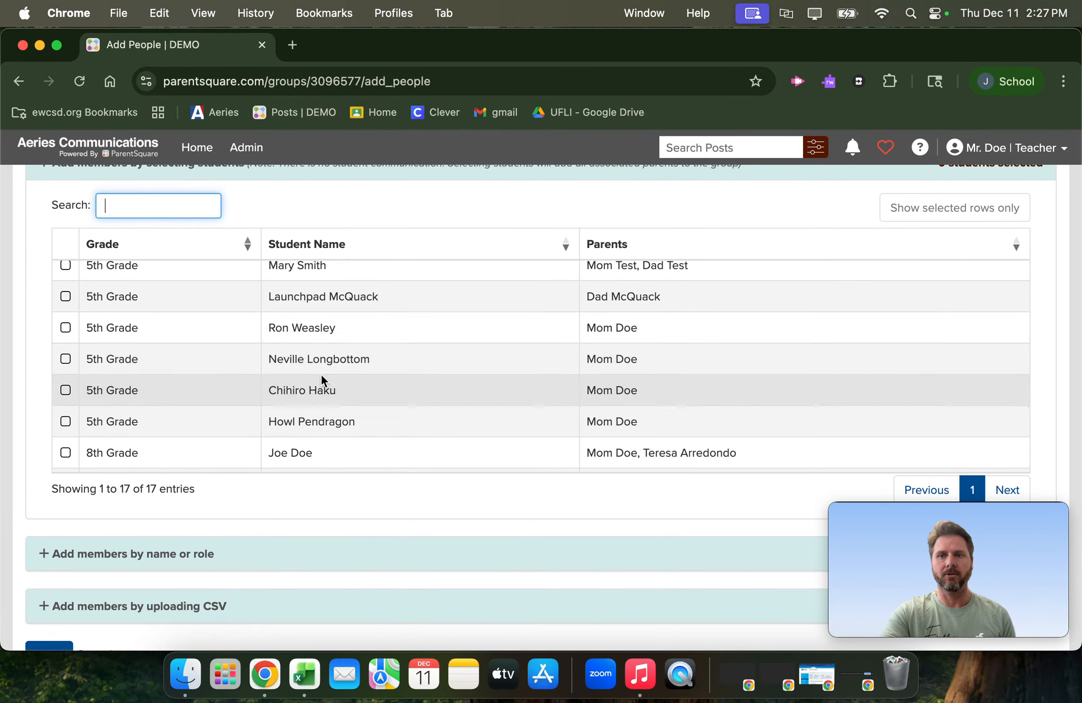
scroll(302, 372, up, 5)
scroll(303, 371, up, 2)
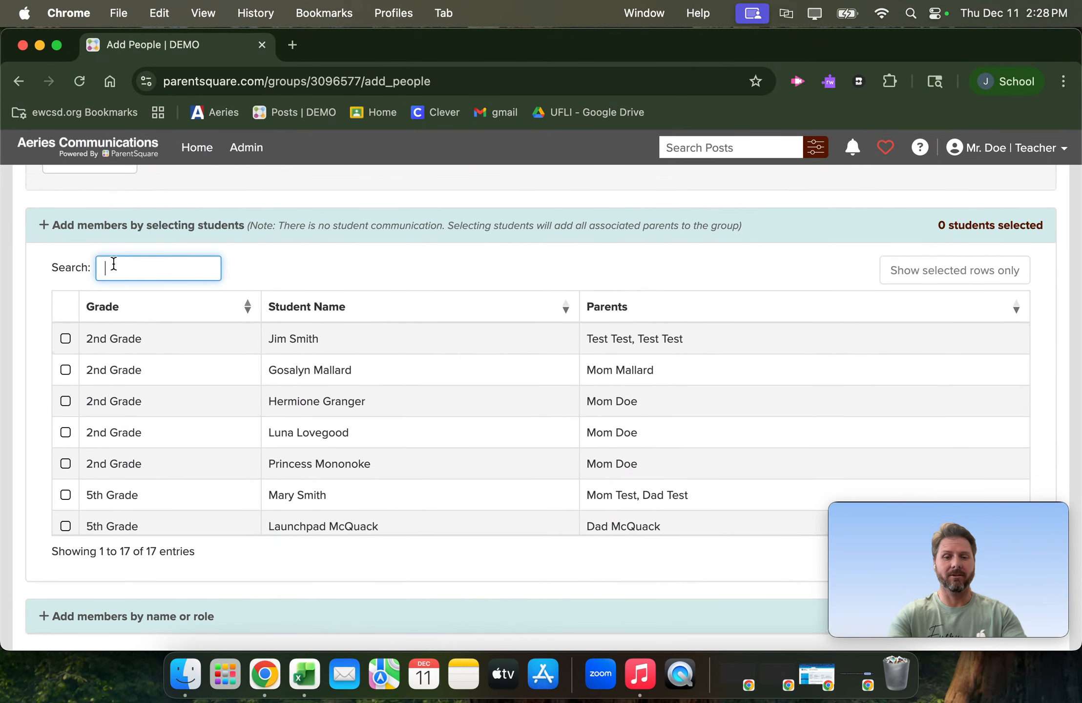
text(dark)
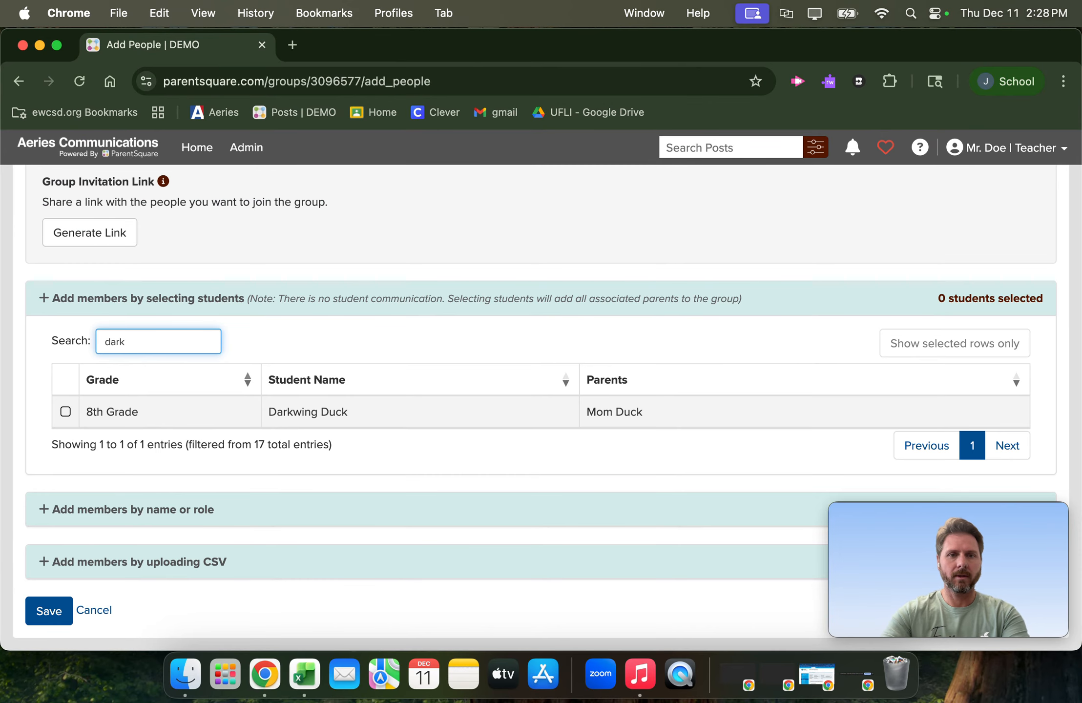
click(65, 410)
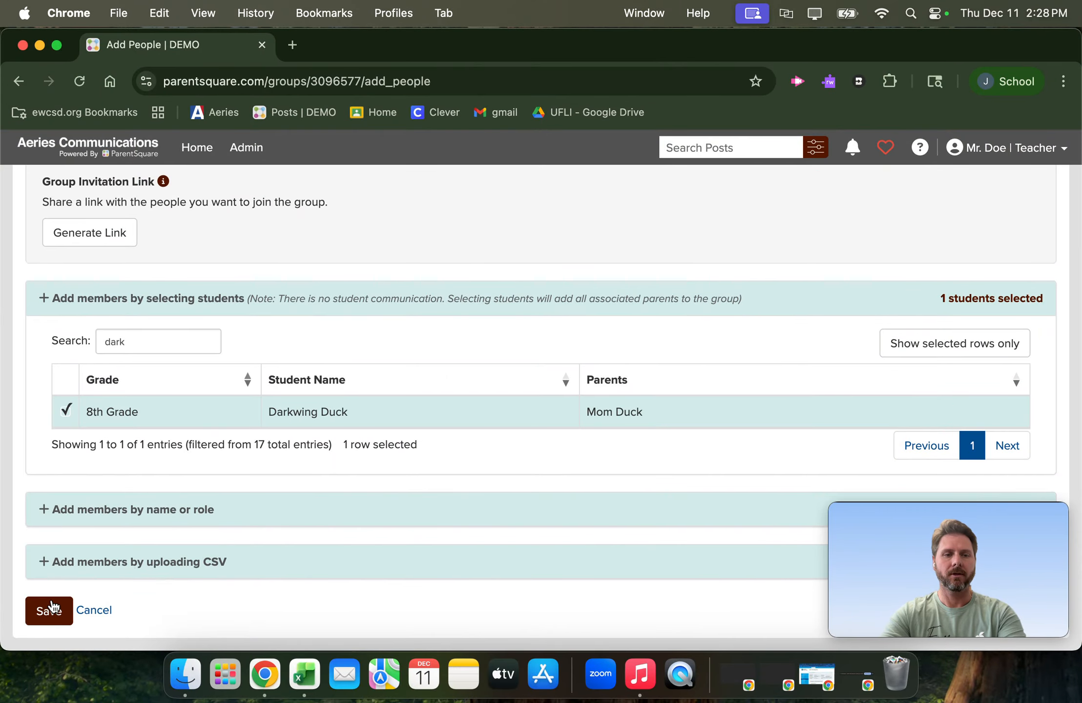
click(52, 611)
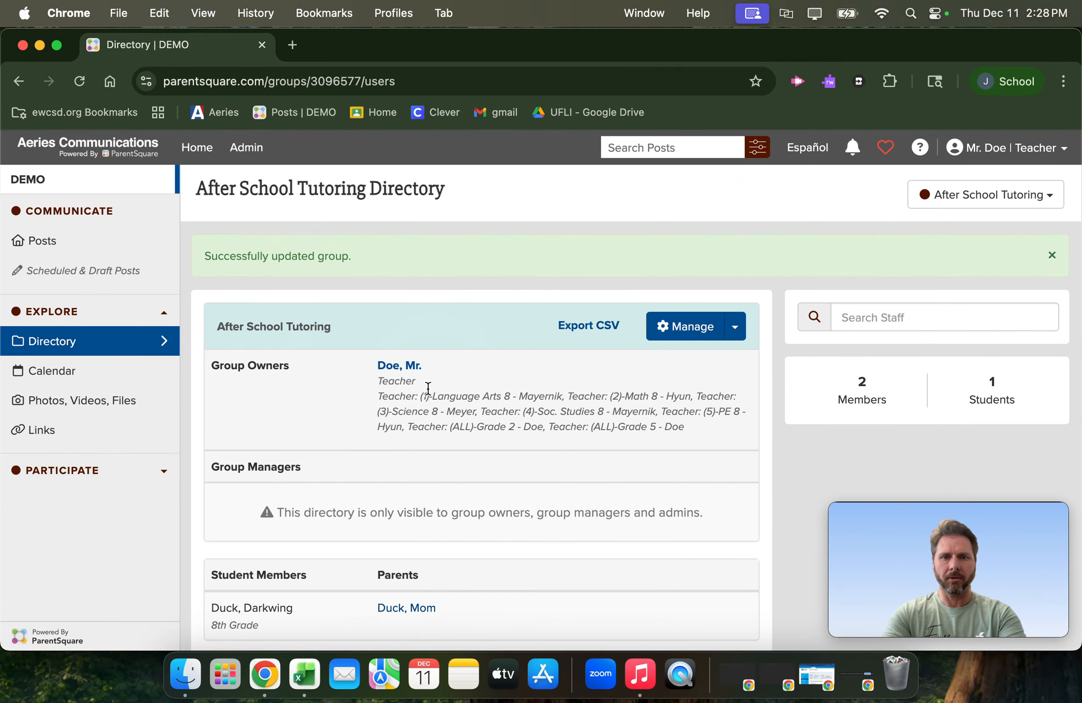
- Open the management settings of the After School Tutoring group and save them to continue to adding people
scroll(386, 445, down, 1)
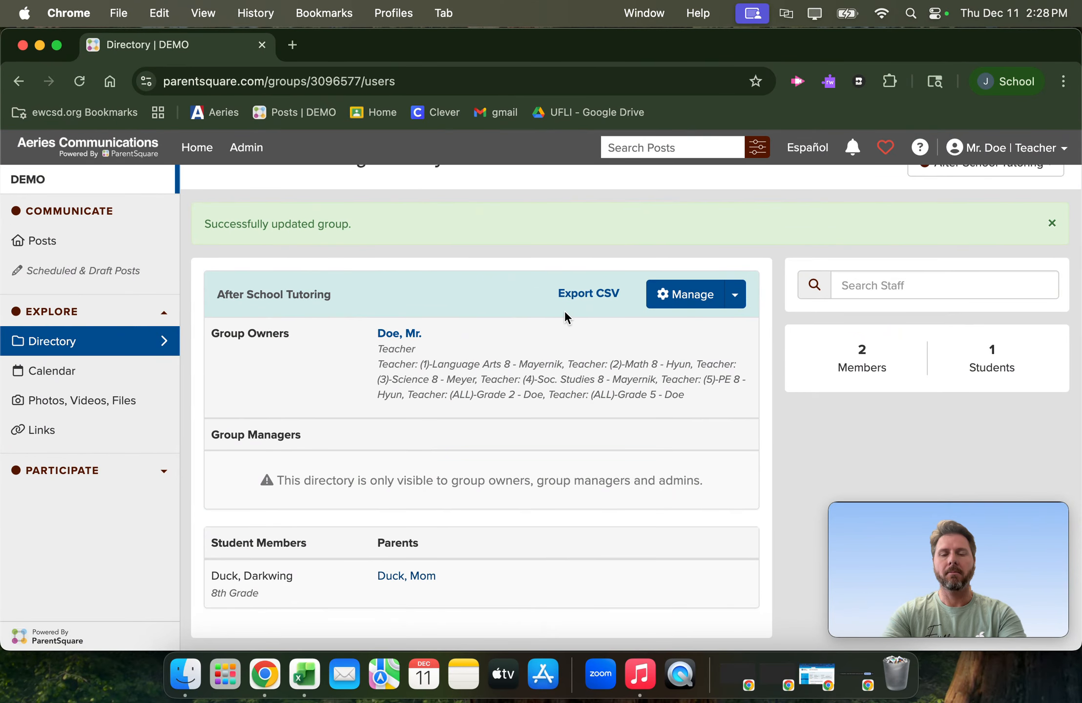
click(692, 294)
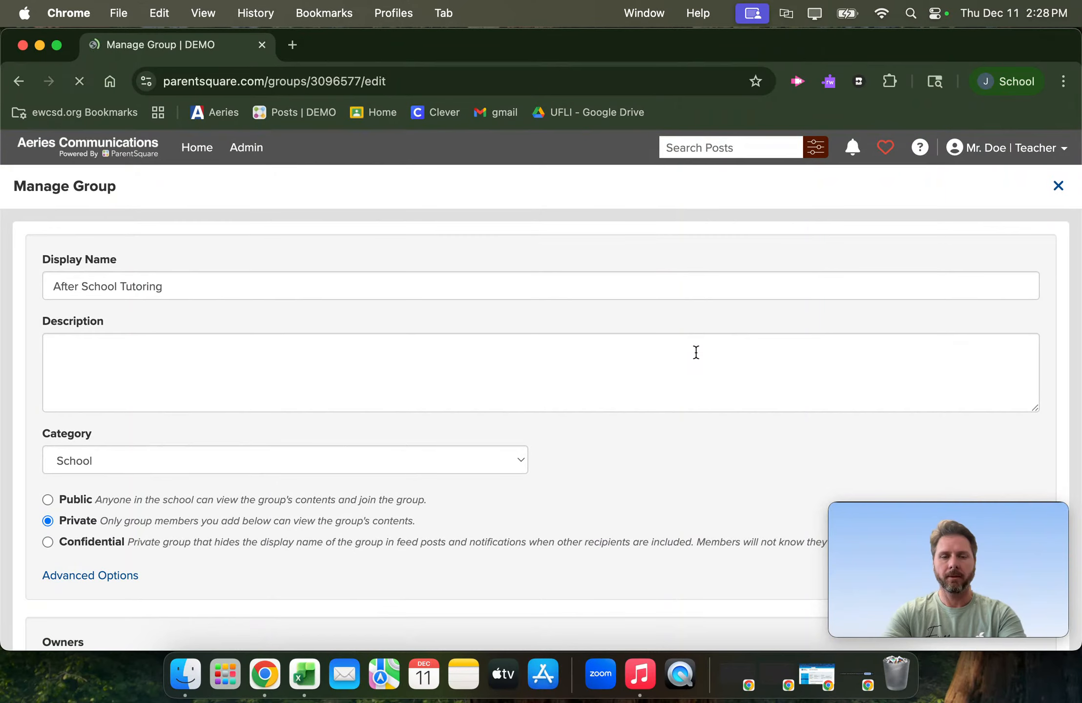
scroll(310, 427, down, 7)
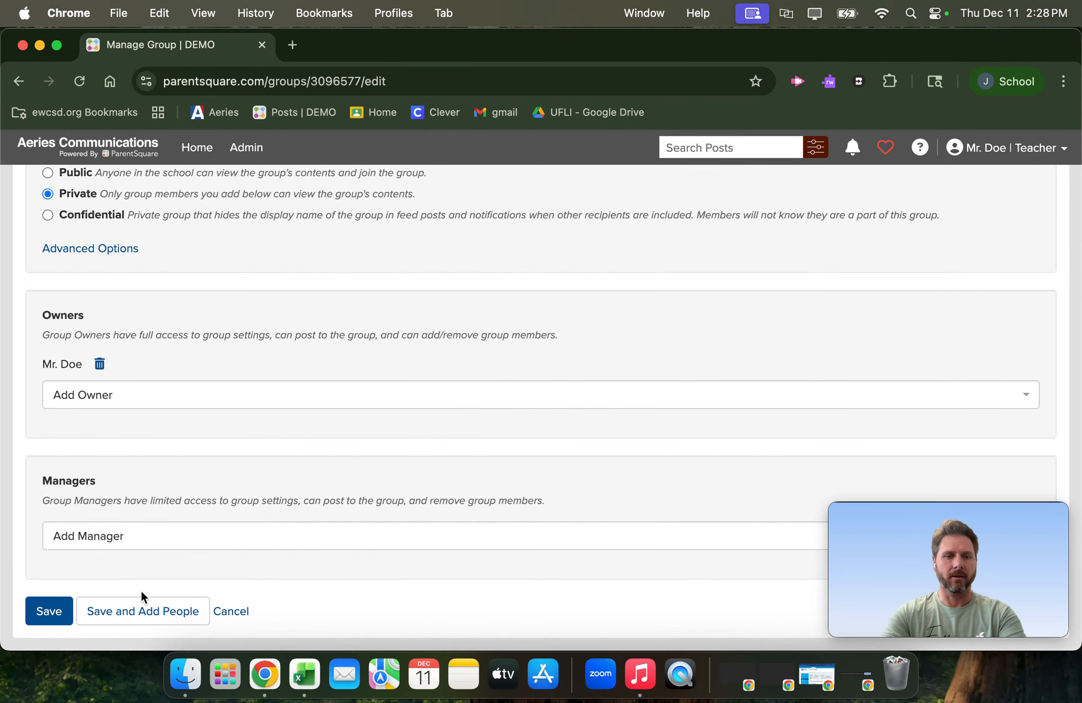
click(160, 614)
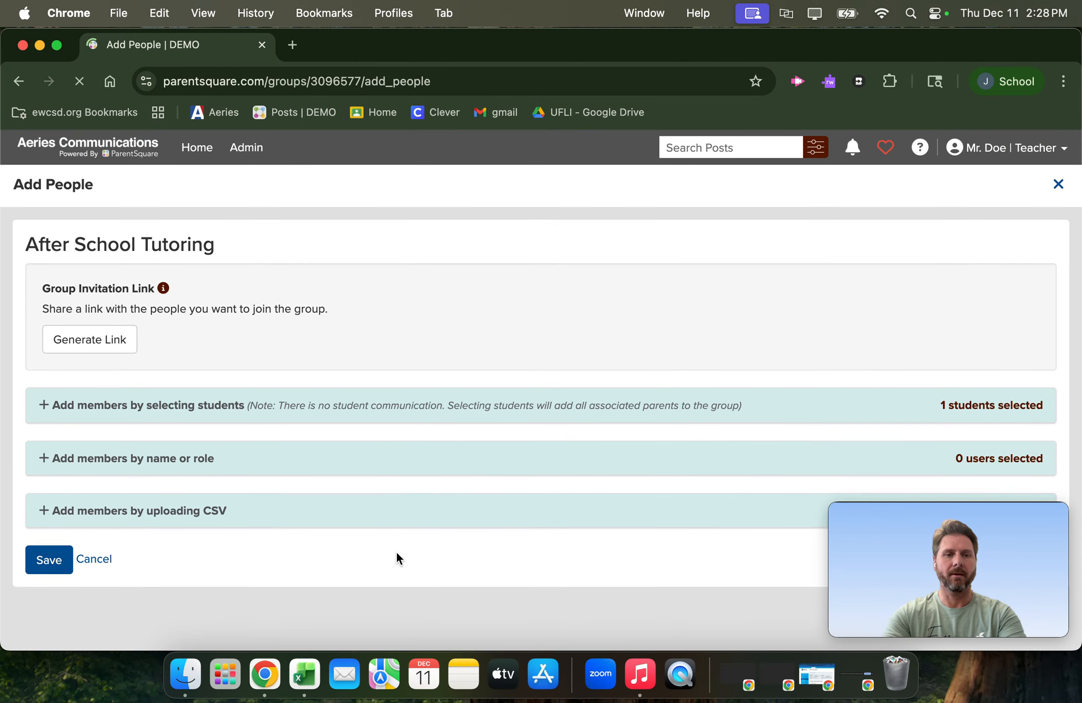
- Search the students available as members by the shared last name and select both the 2nd grade and 5th grade matches
click(67, 411)
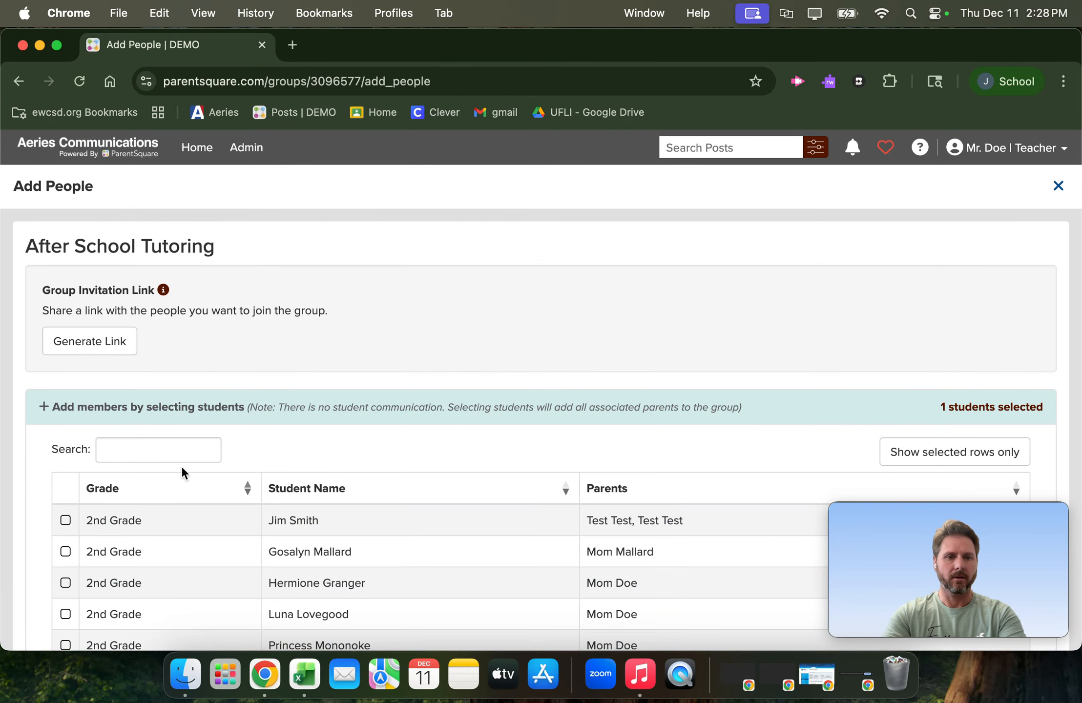
scroll(254, 499, down, 3)
click(150, 357)
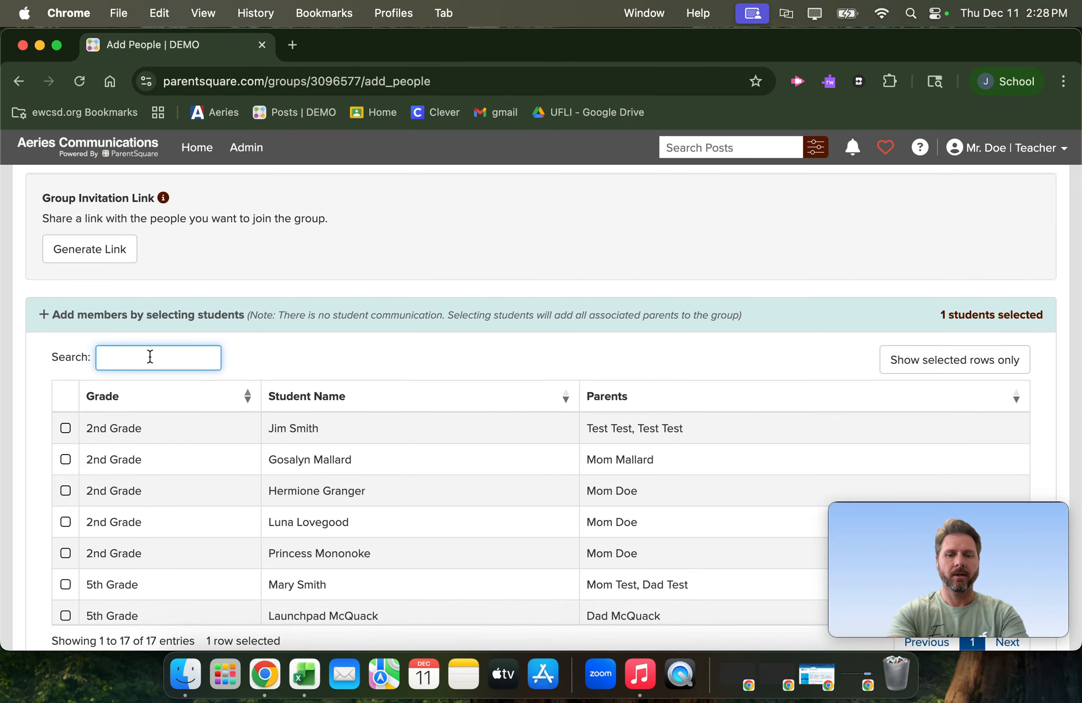
text(smith)
click(65, 428)
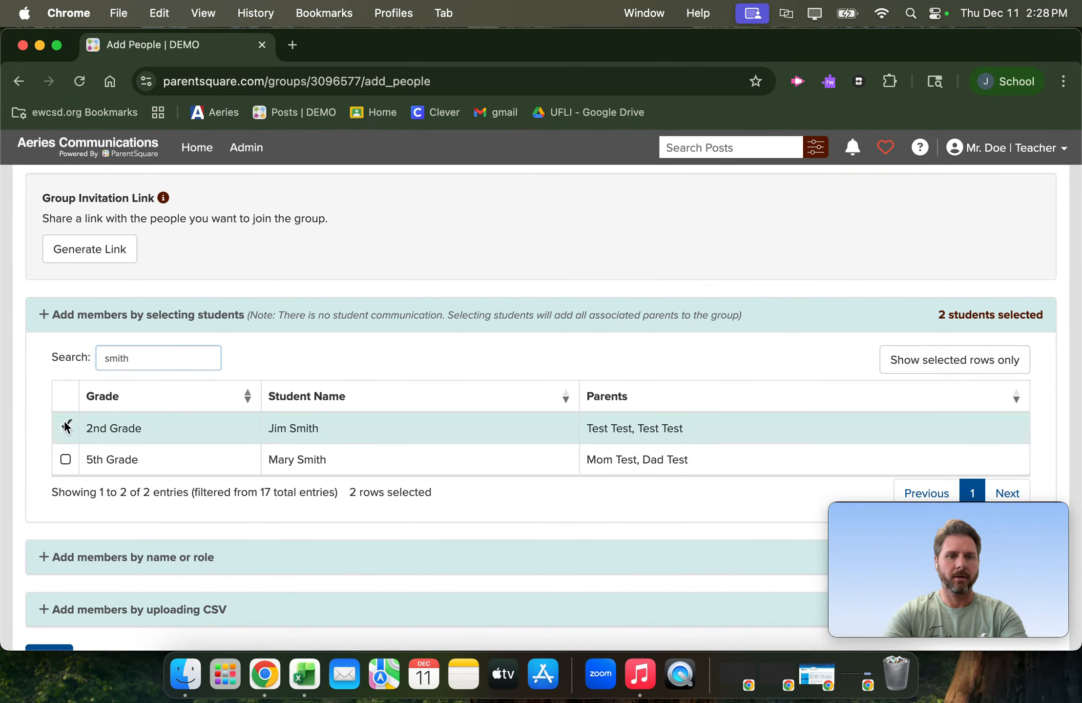
click(66, 460)
- Replace the student search with "her", select the matching 2nd grade student, and save the group's members
click(133, 357)
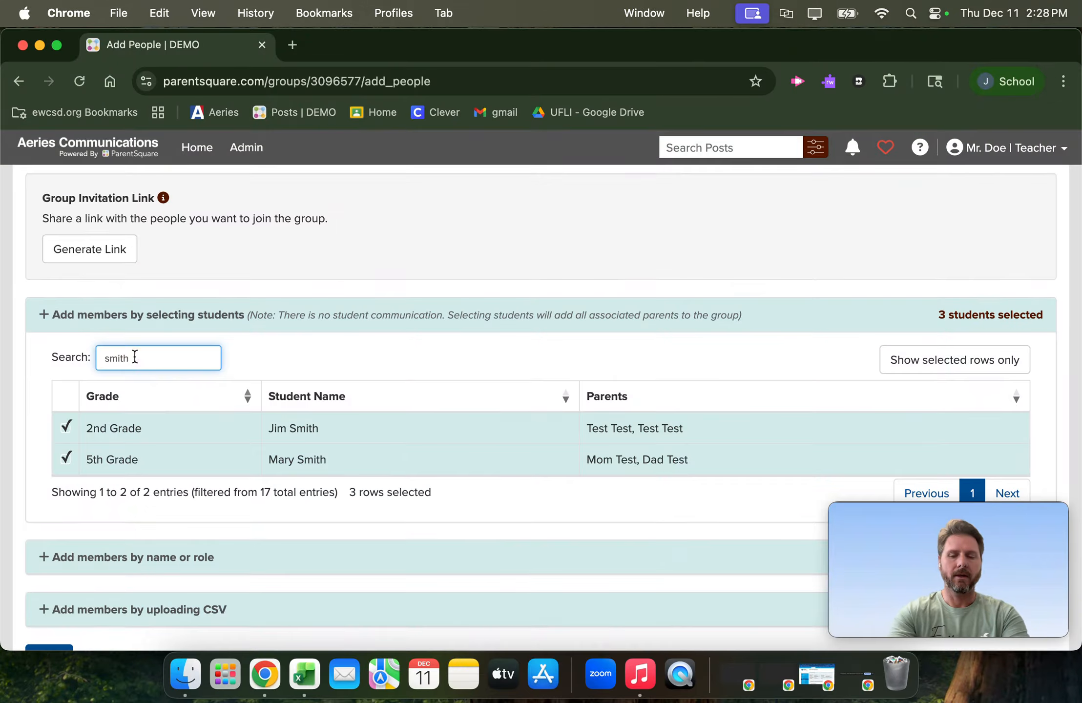
key(BackSpace)
key(BackSpace)
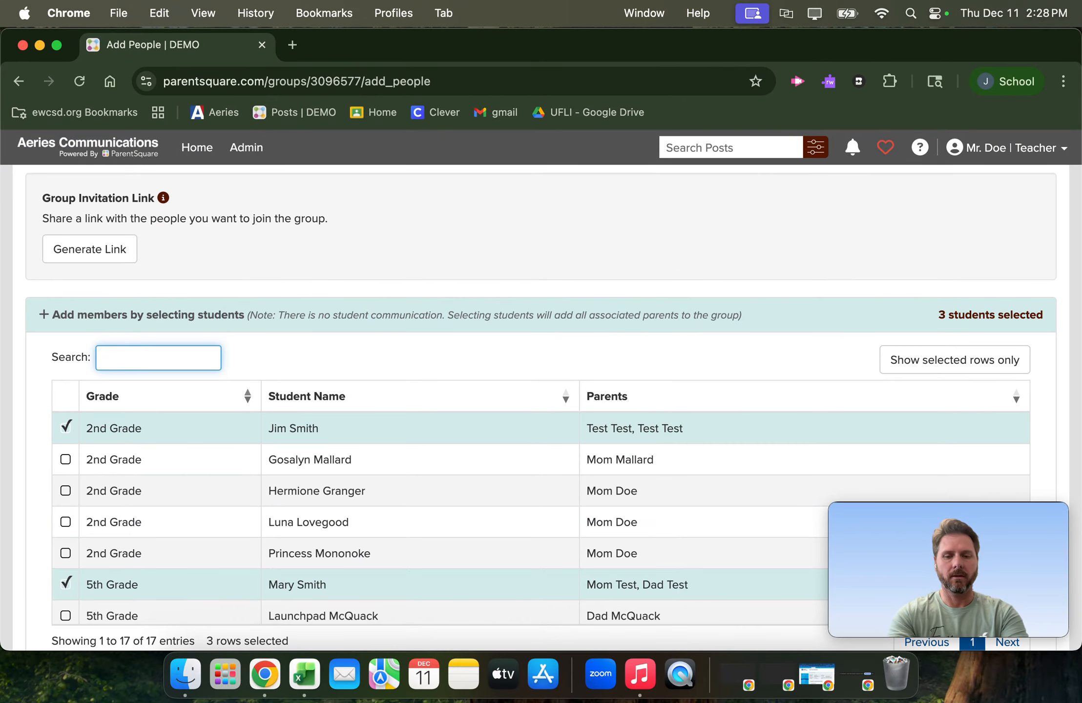
text(hemr)
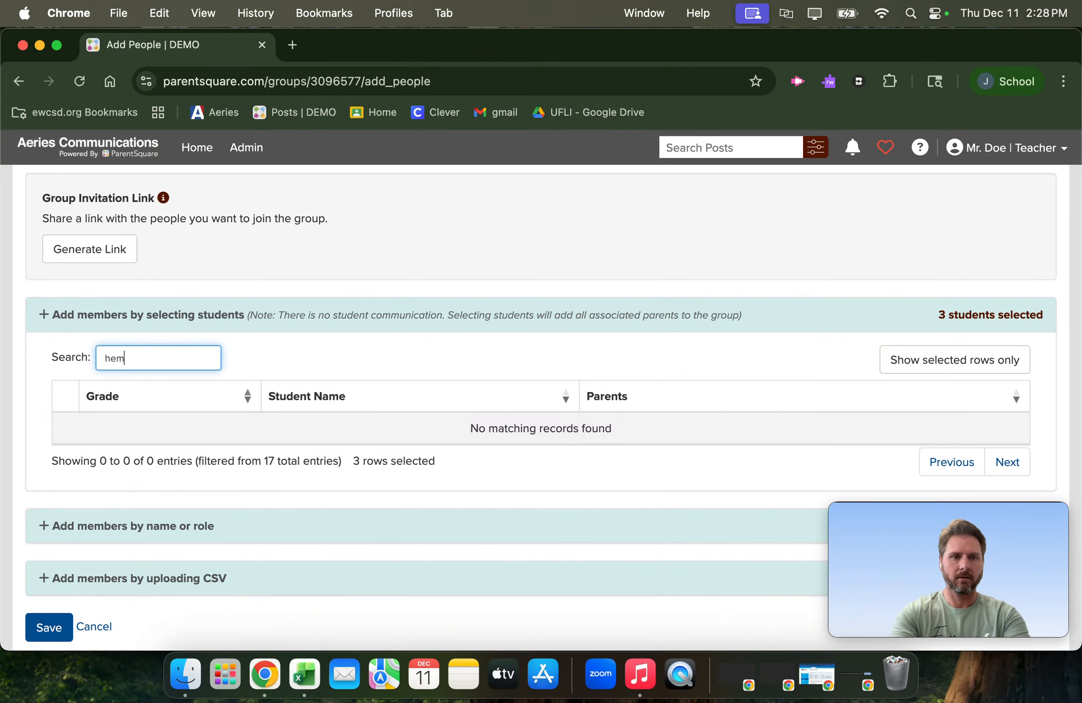
key(BackSpace)
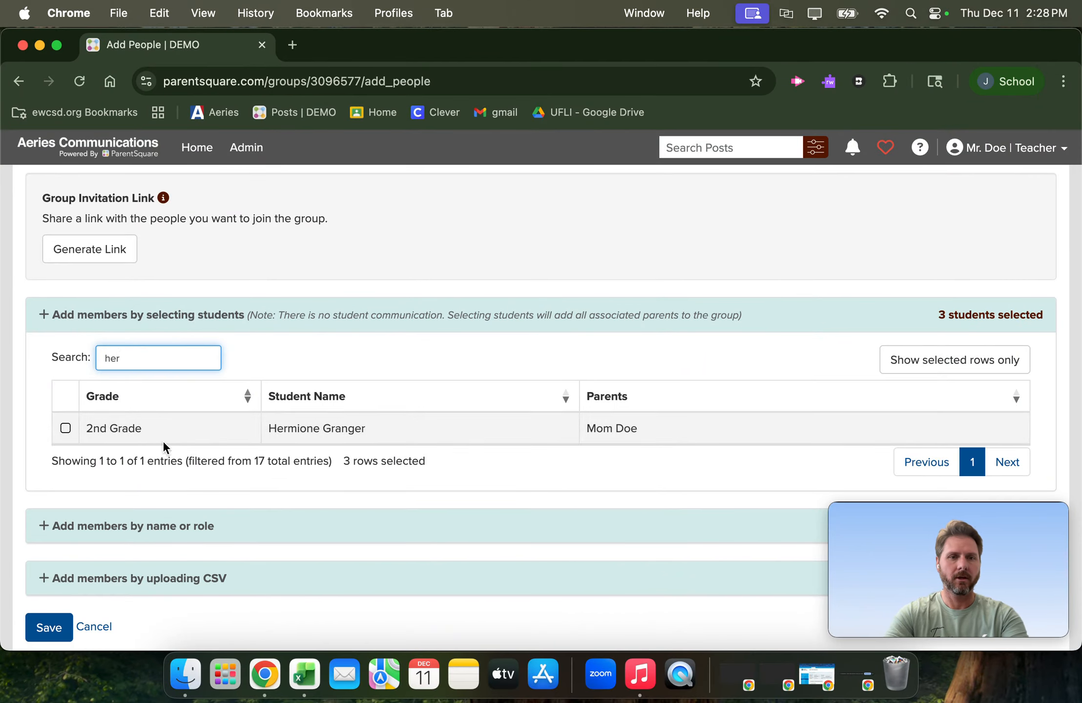
click(65, 428)
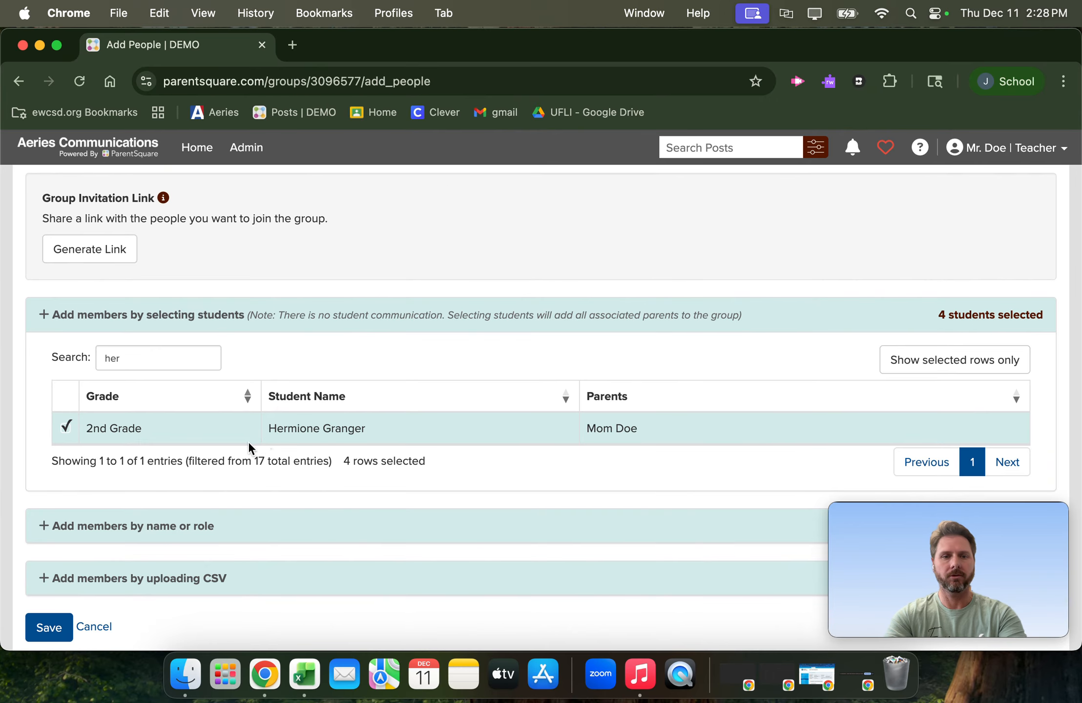
click(47, 629)
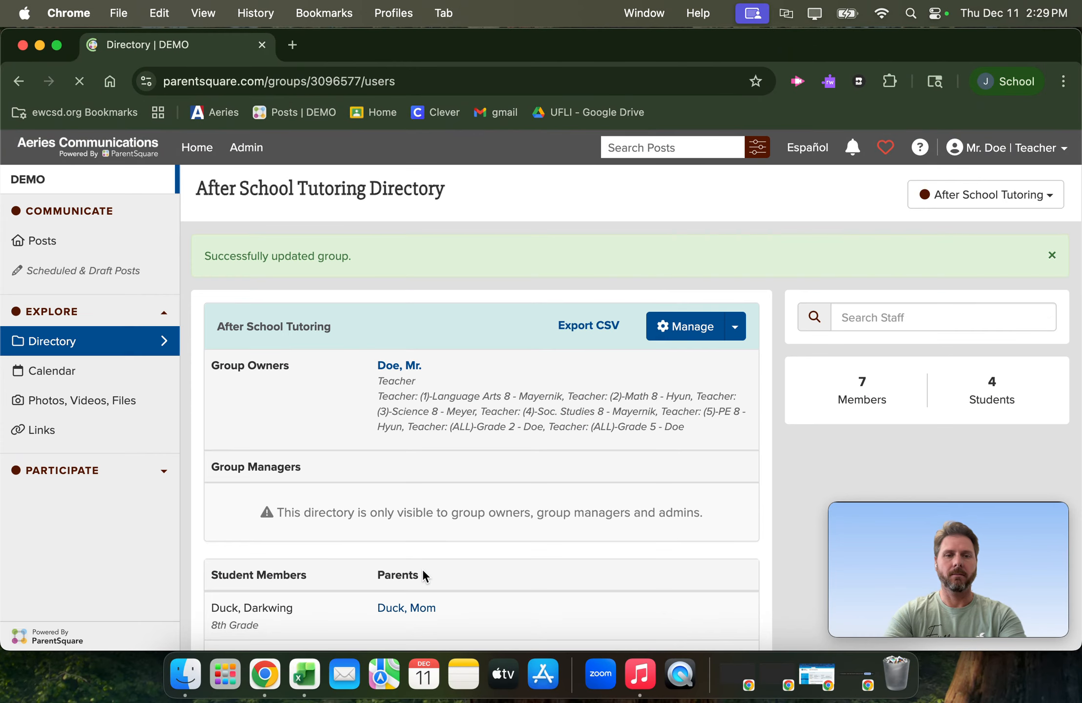
- Open the After School Tutoring group's posts page and start a new post
scroll(338, 526, down, 5)
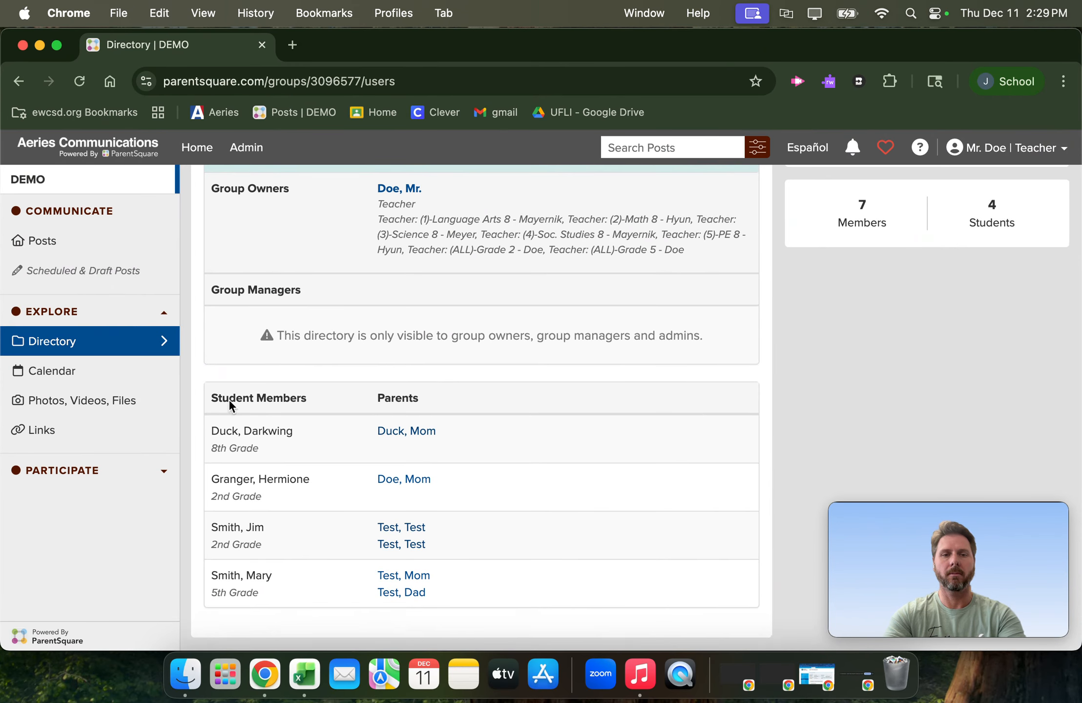
scroll(354, 505, up, 1)
scroll(355, 505, down, 1)
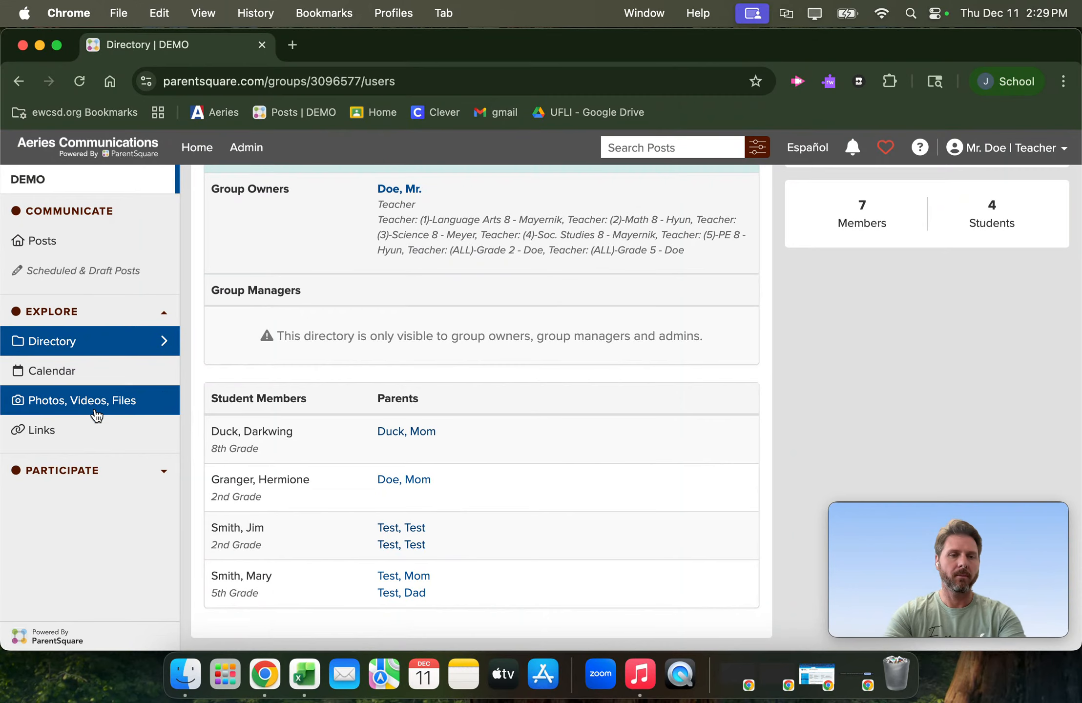
scroll(420, 481, up, 5)
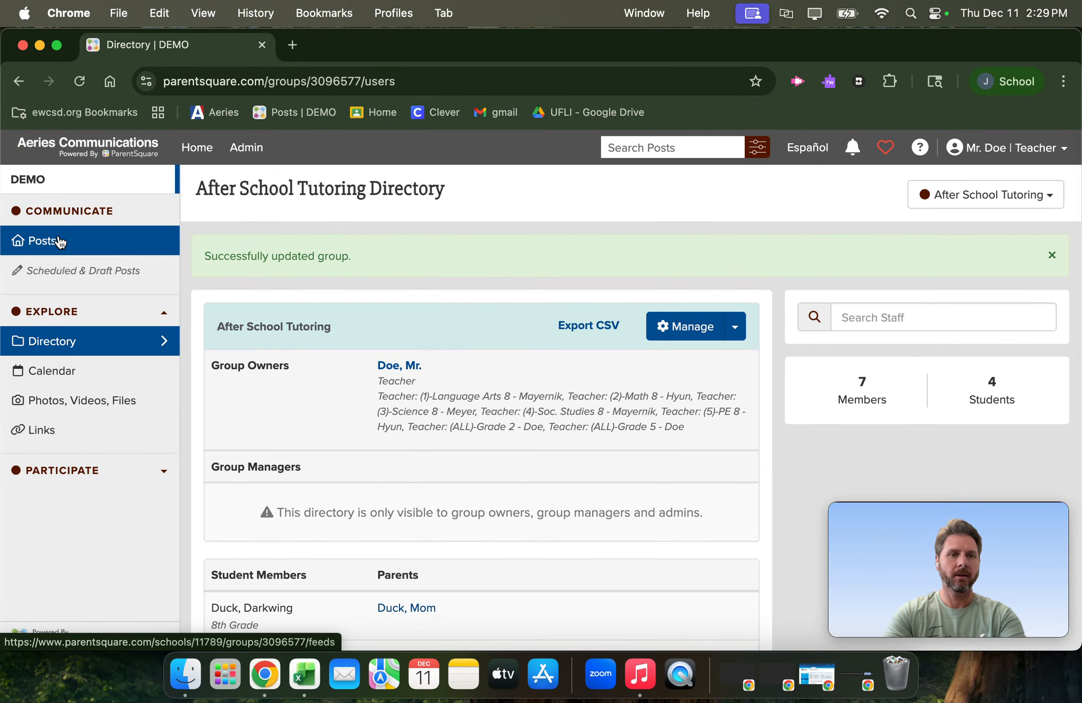
click(58, 243)
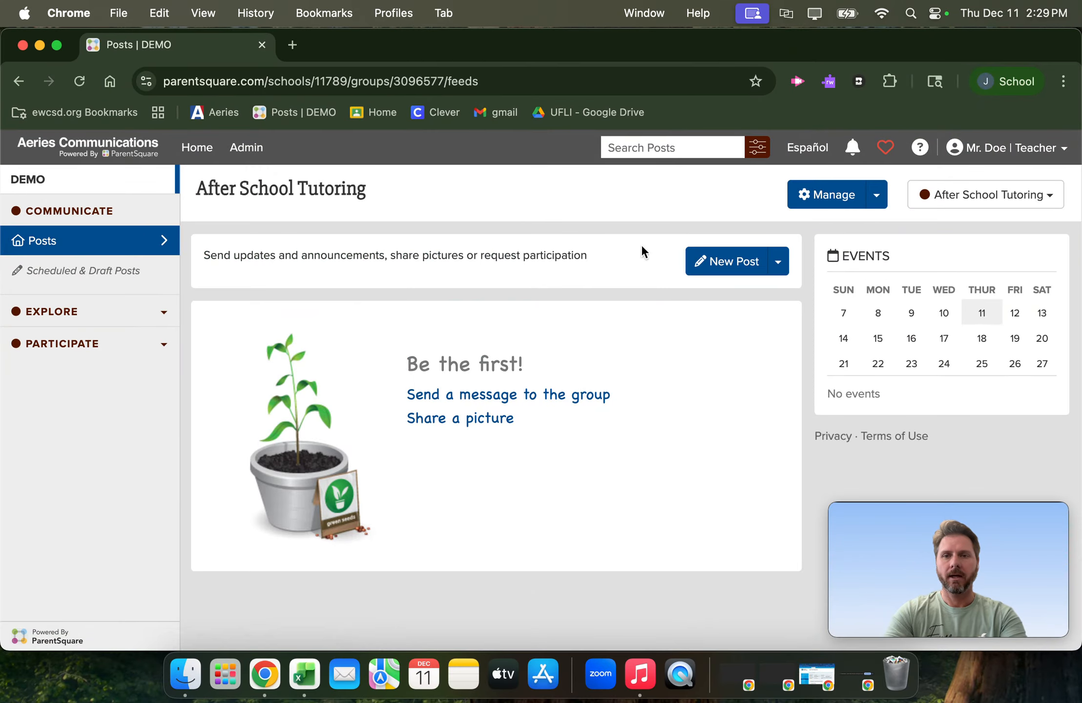
click(720, 263)
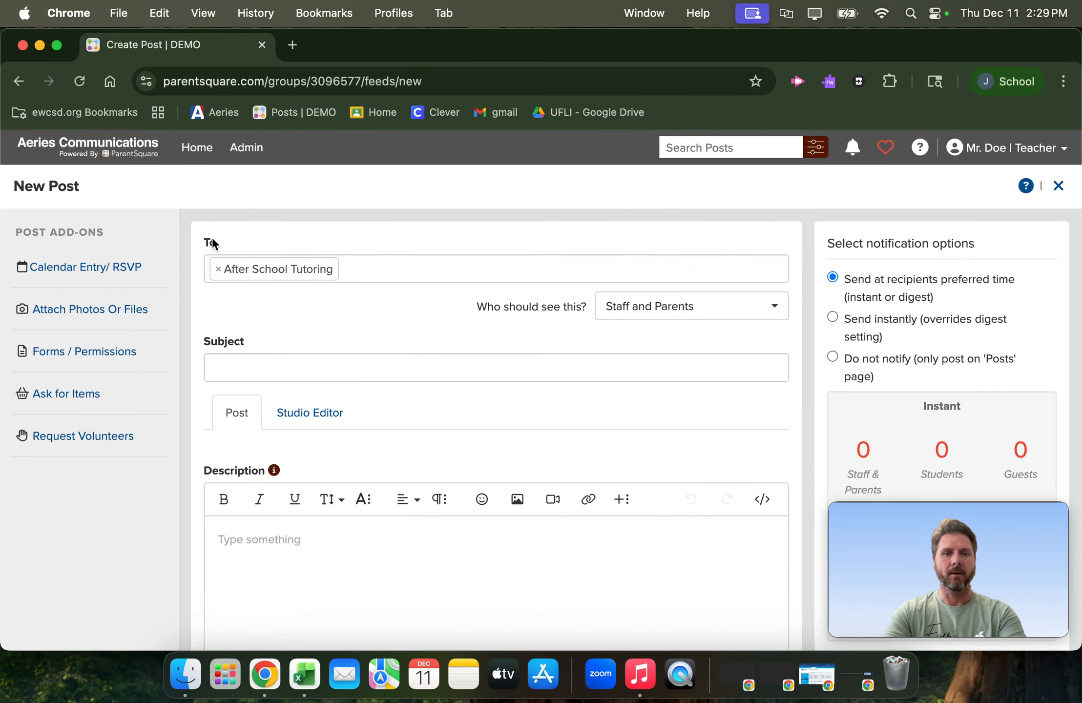
- Remove After School Tutoring from the new post's recipients and choose it again from the available classes and groups
click(219, 271)
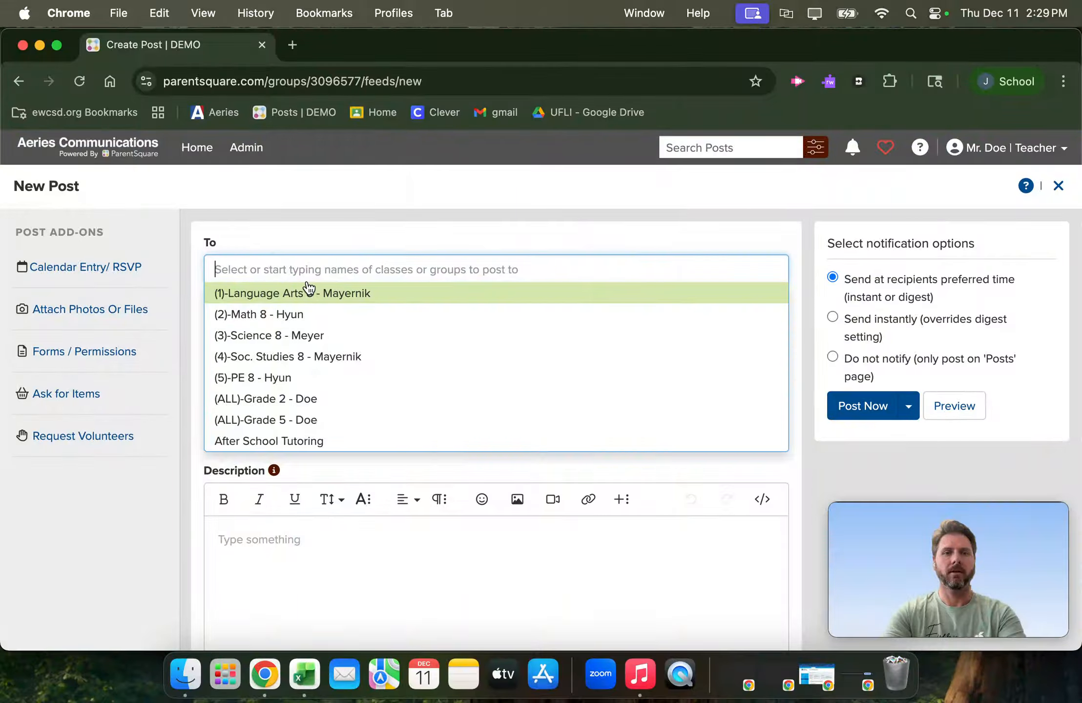
scroll(282, 344, down, 1)
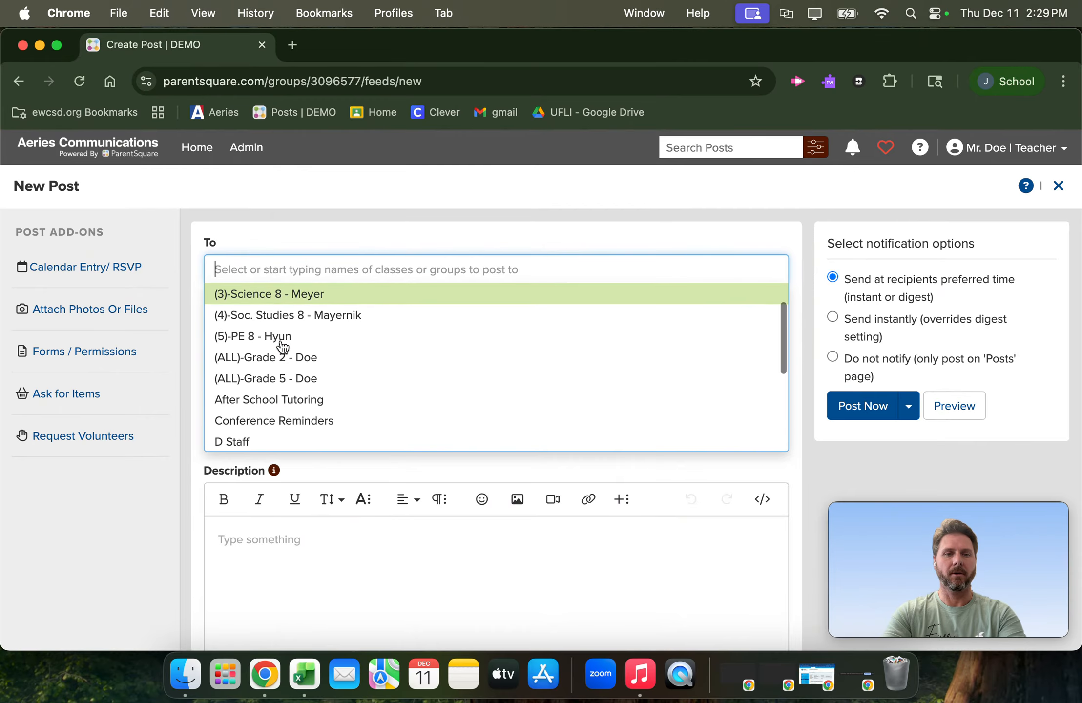
click(280, 396)
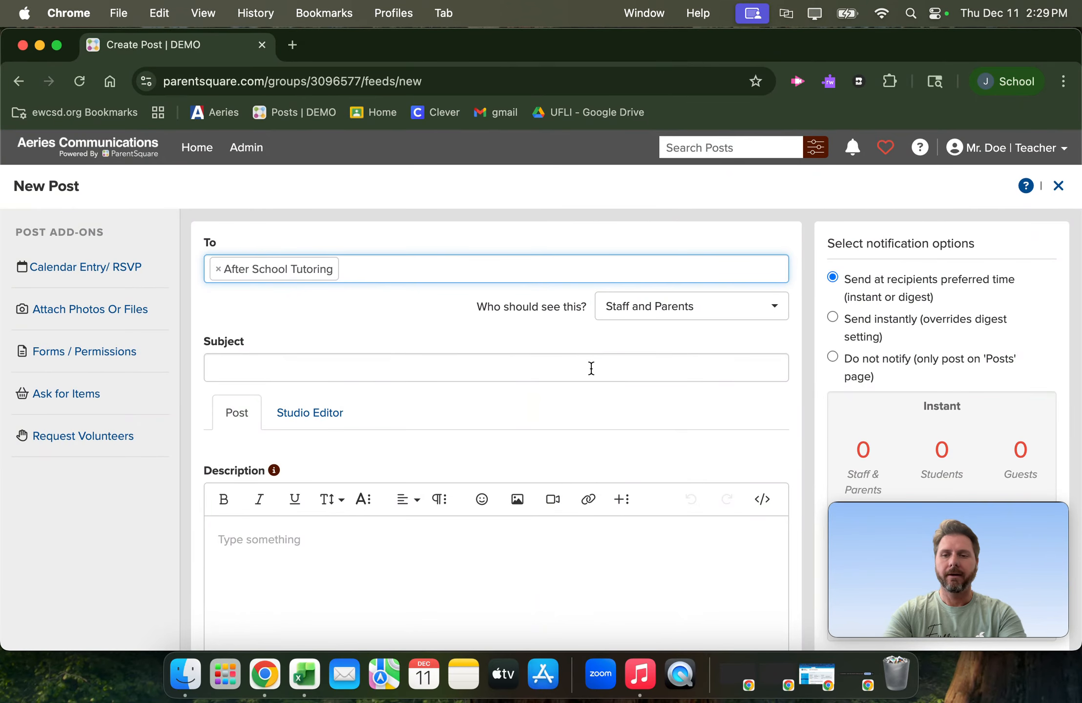